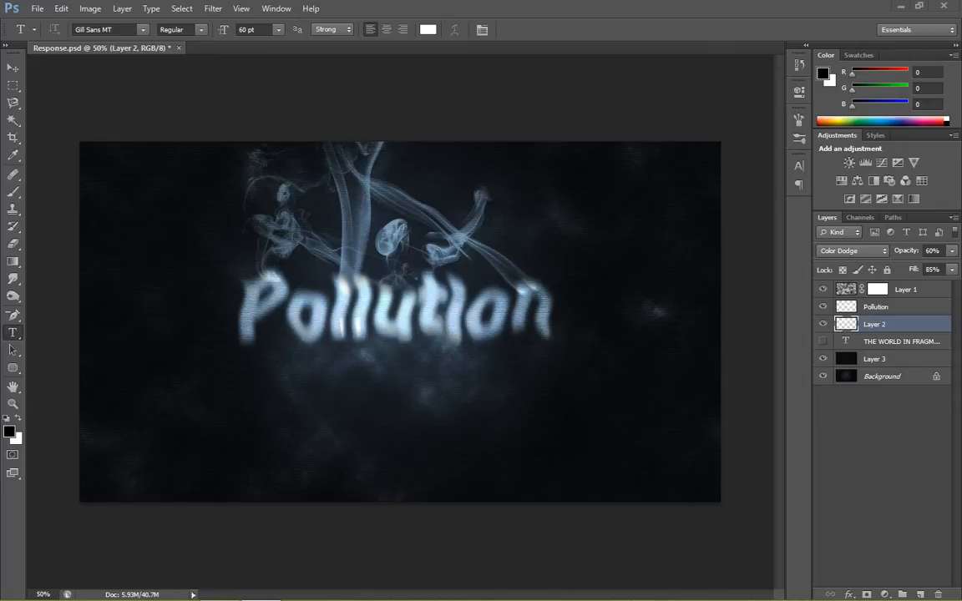
- Create a new 1920 x 1080 pixel document at 300 pixels/inch in RGB Color with a white background
click(37, 8)
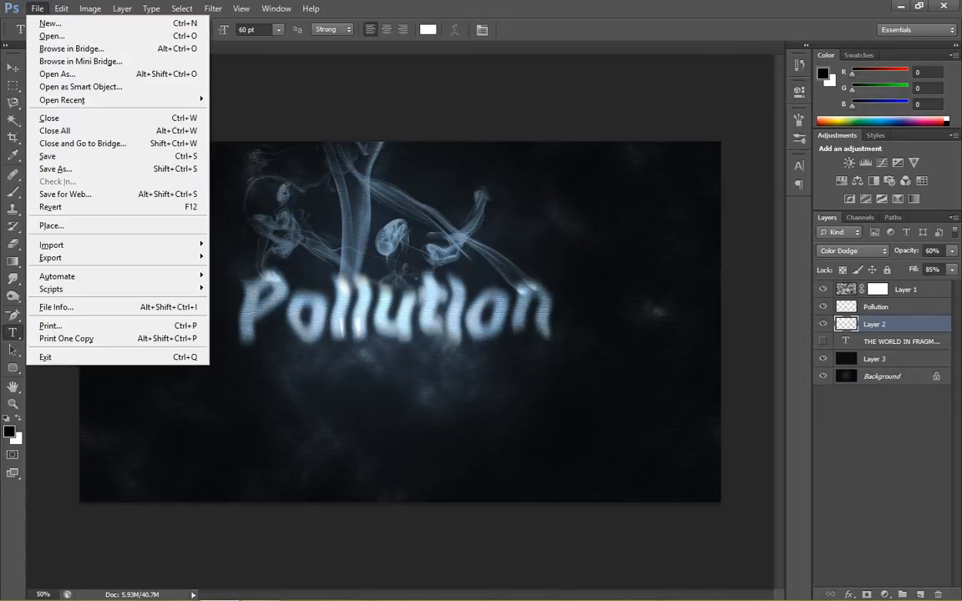
click(50, 23)
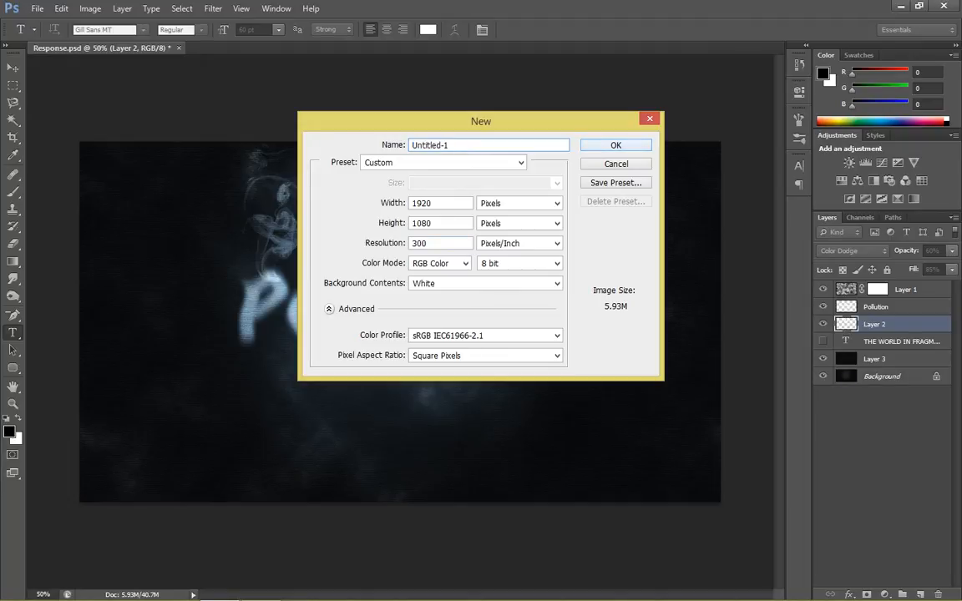
key(Return)
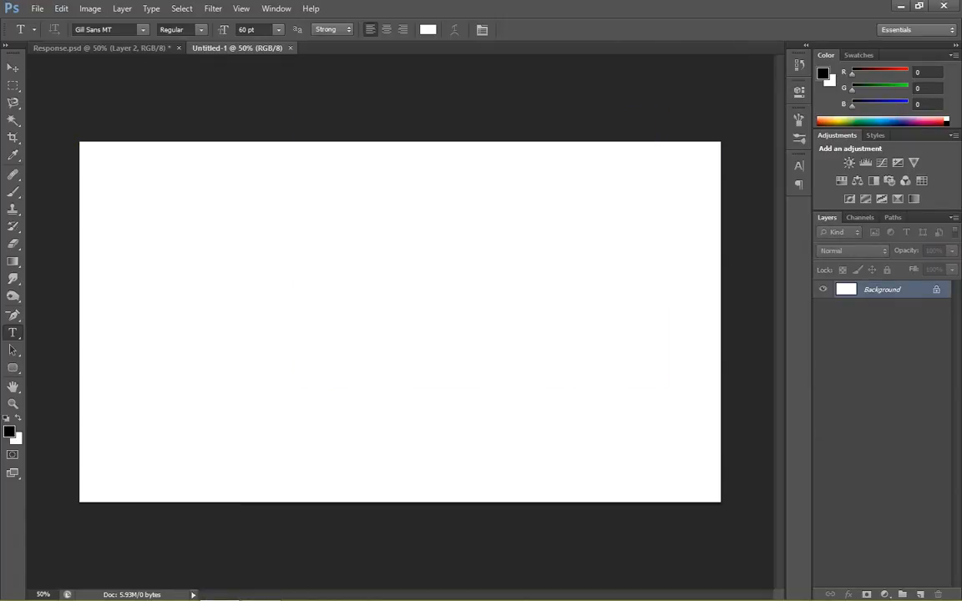
- Use a gradient with a dark blue first stop of 202b35 and a near-black second stop of 07090a
key(g)
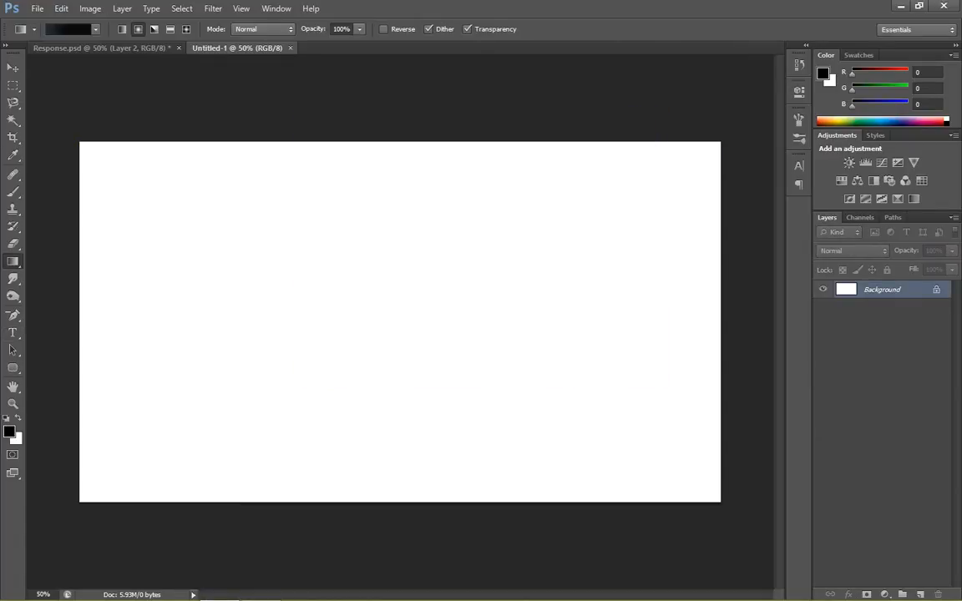
click(71, 28)
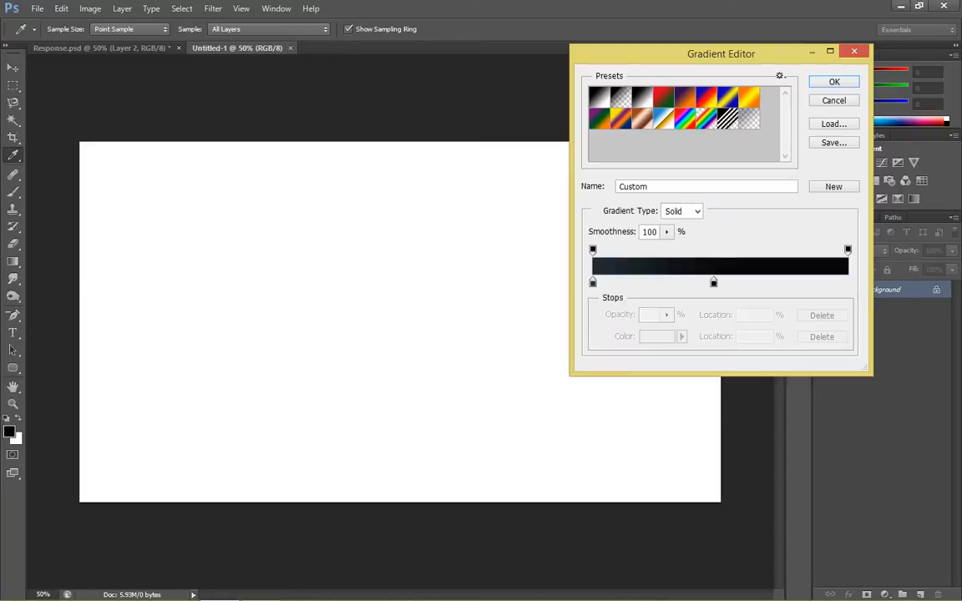
double_click(593, 283)
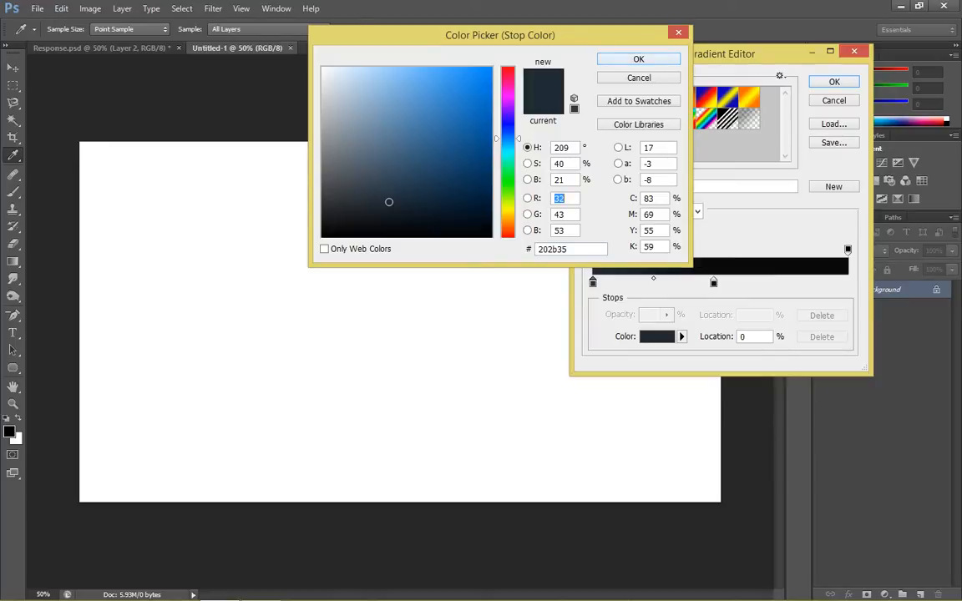
key(Return)
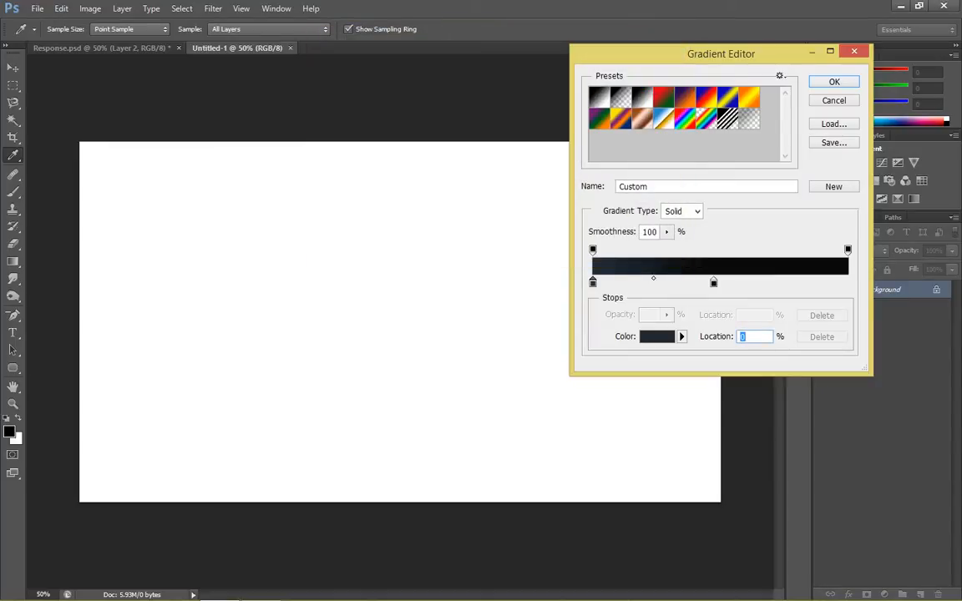
double_click(713, 283)
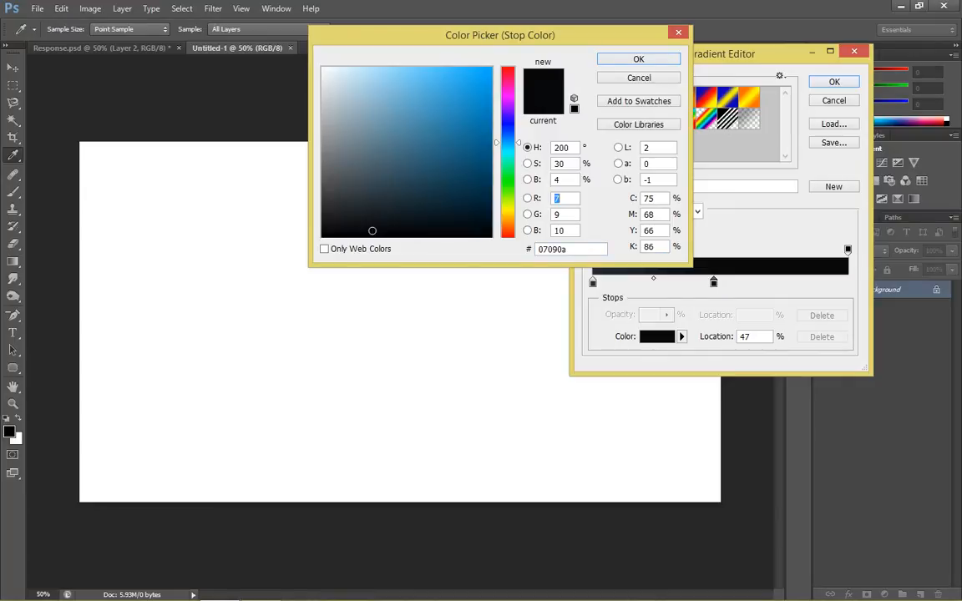
key(Return)
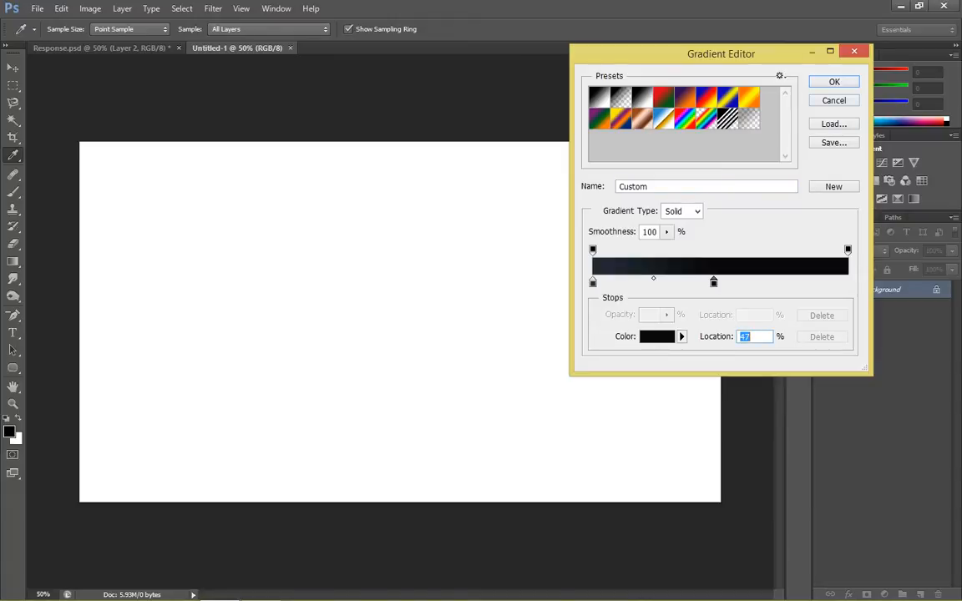
- Shift the near-black stop slightly past the gradient's midpoint and draw a radial gradient from the canvas centre to its left edge
text(50)
double_click(745, 337)
text(53)
key(Up)
key(Up)
key(Up)
key(Up)
key(Up)
key(Up)
key(Up)
key(Up)
key(Up)
key(Up)
key(Up)
key(Up)
key(Return)
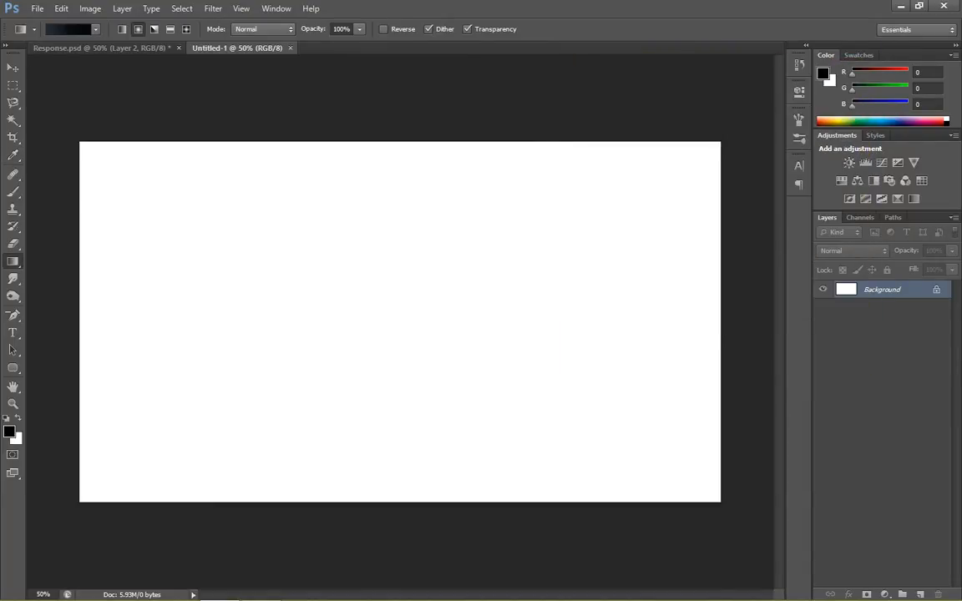
drag(393, 298, 74, 298)
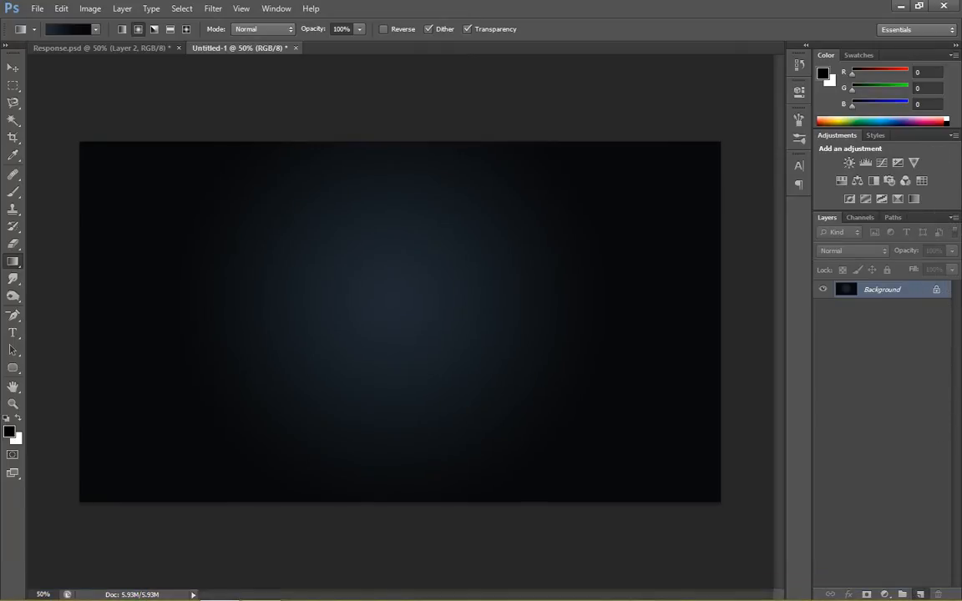
- Add a new layer with a text box mid-canvas containing "Smoke" in white 60 pt Gill Sans MT
key(ctrl+shift+alt+n)
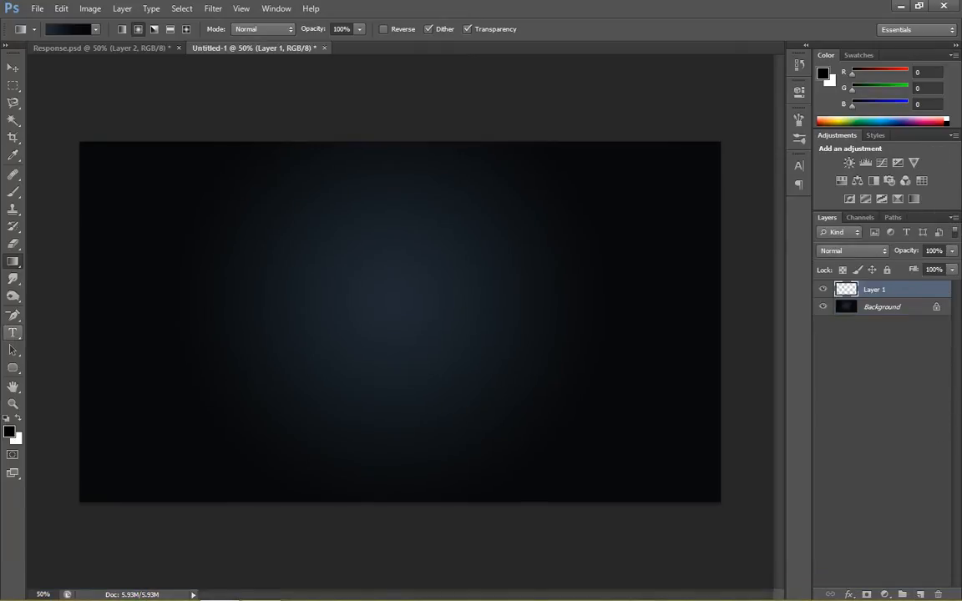
key(t)
drag(257, 259, 555, 360)
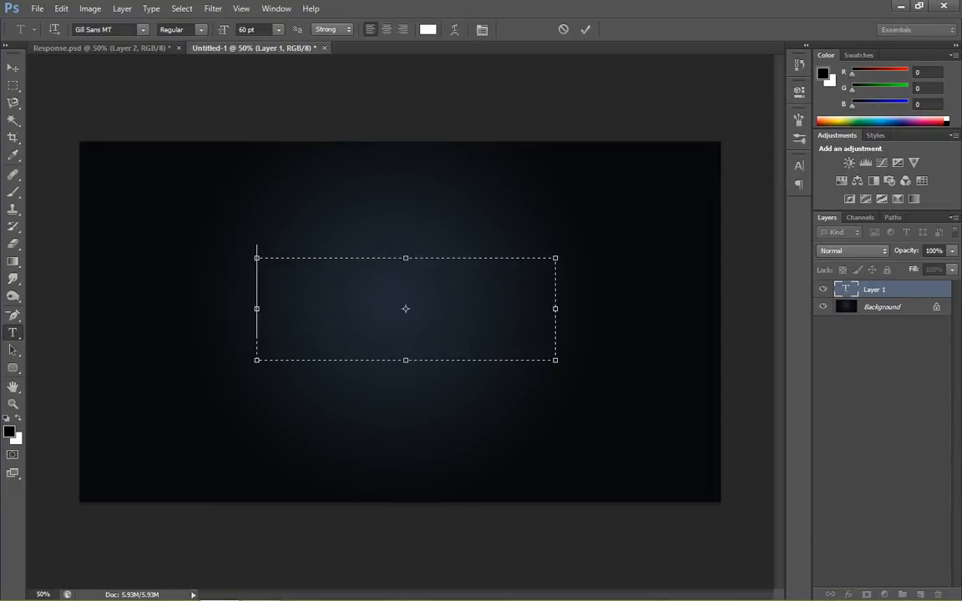
text(sMO)
key(BackSpace)
key(BackSpace)
key(BackSpace)
text(S)
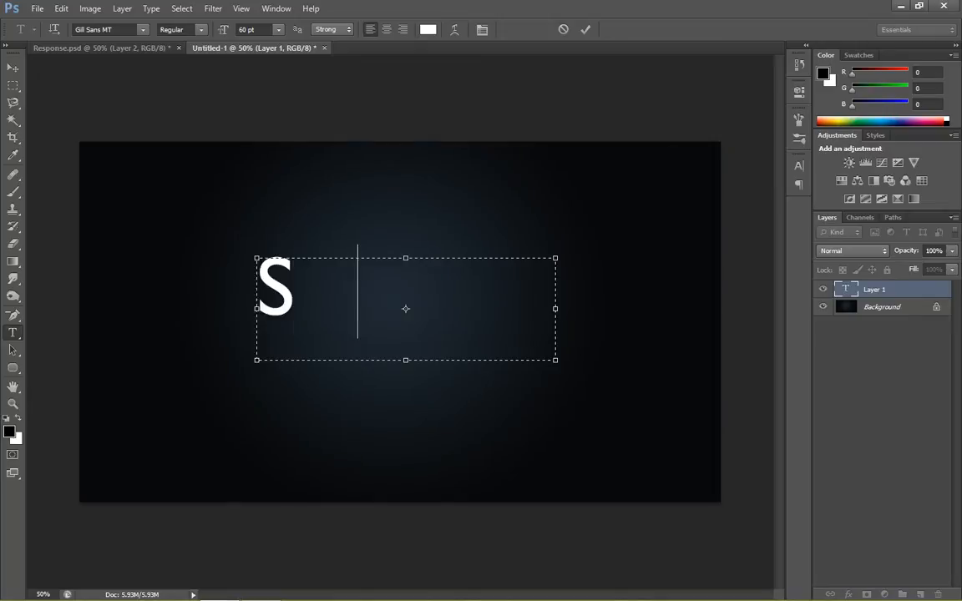
text(moke)
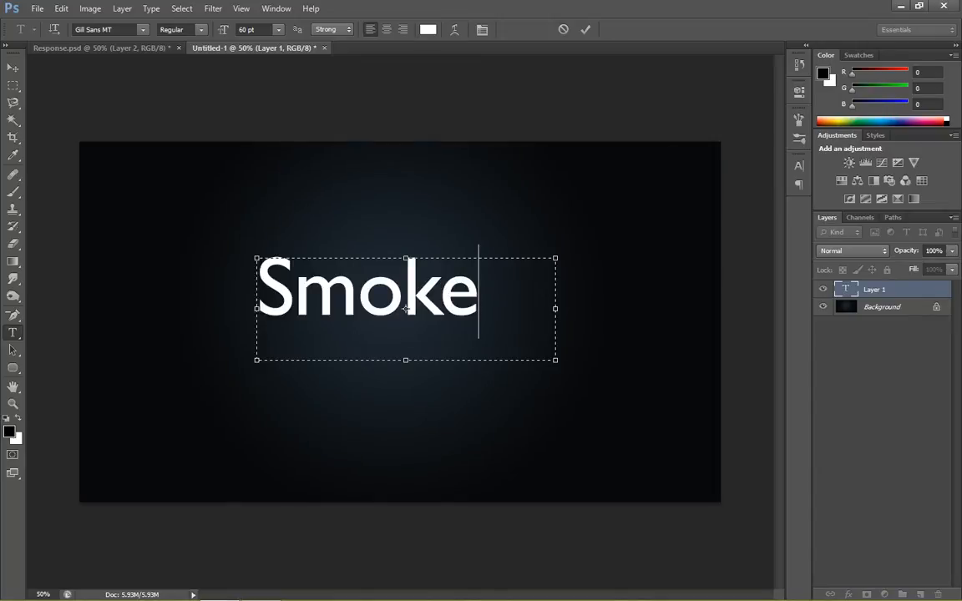
- Shrink the text box to about 5.71 x 1.59 cm around "Smoke" and move it to the centre of the glow
drag(555, 359, 481, 321)
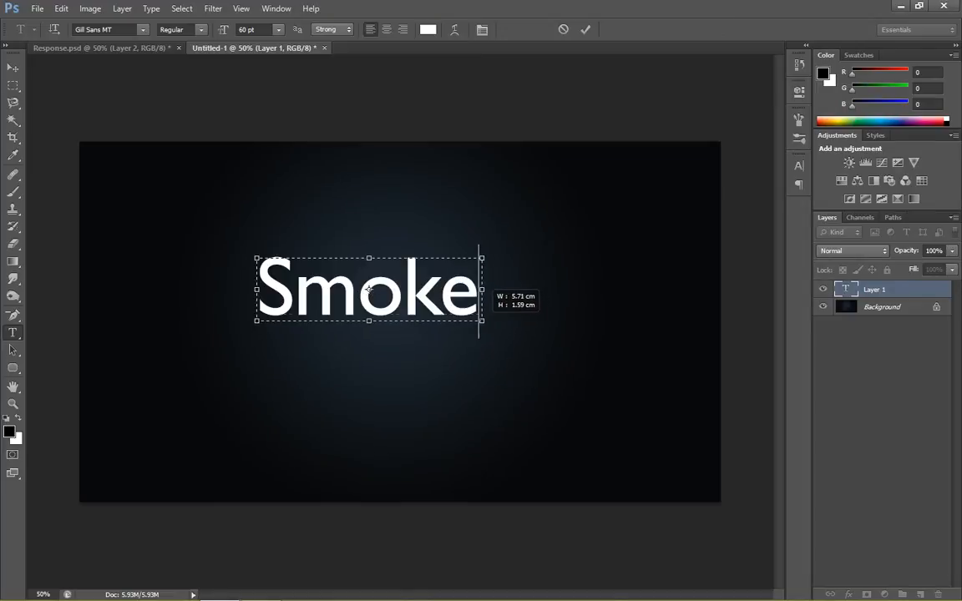
drag(373, 288, 406, 306)
click(586, 29)
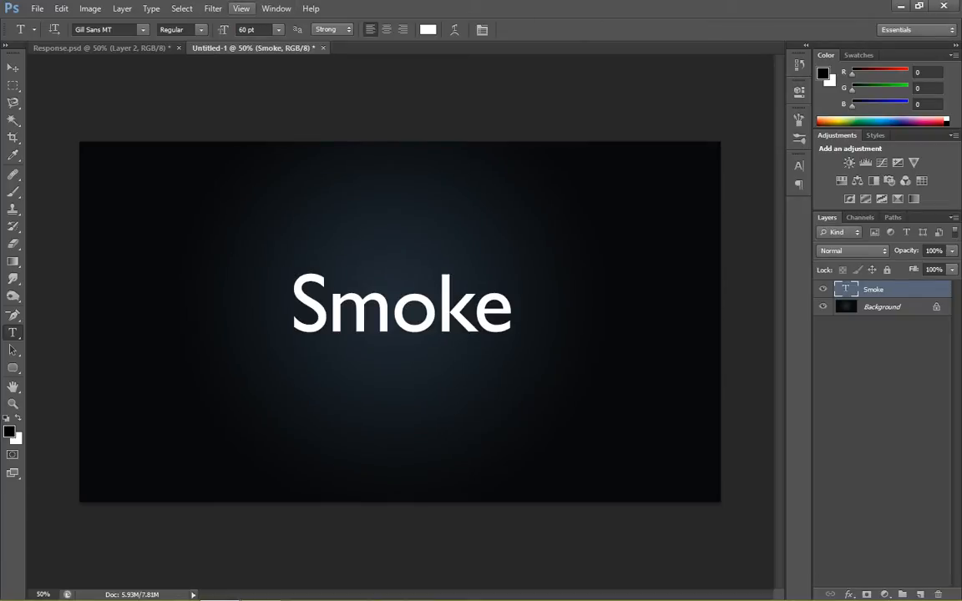
- Rasterize the Smoke text and apply a Motion Blur with a 90° angle and a distance of 35 pixels
click(213, 9)
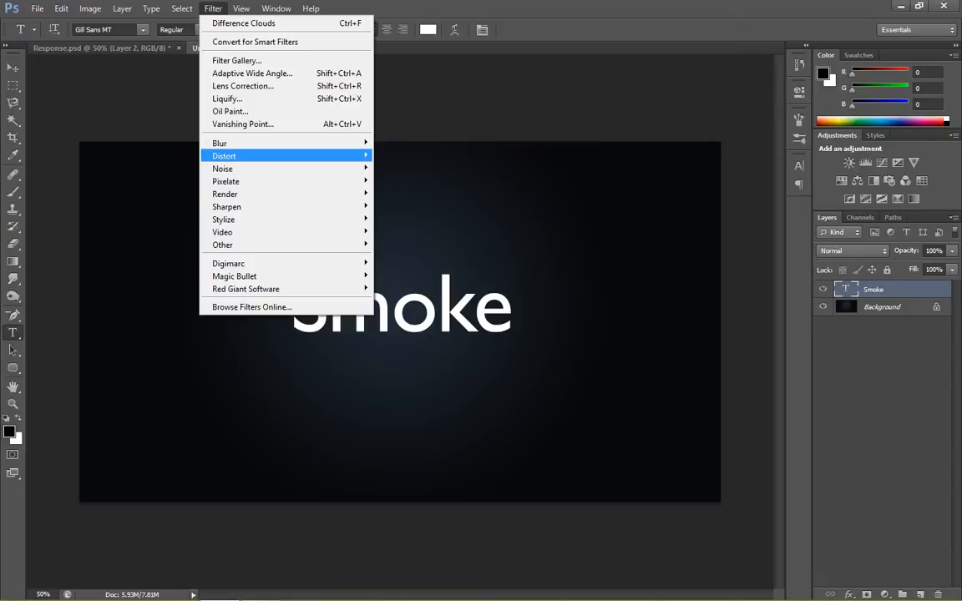
mouse_move(250, 156)
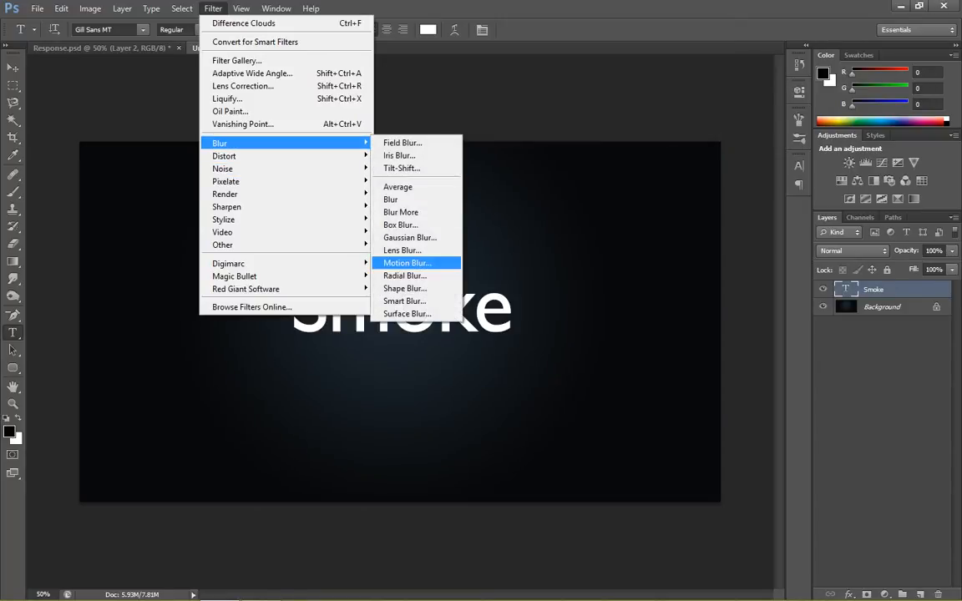
click(409, 263)
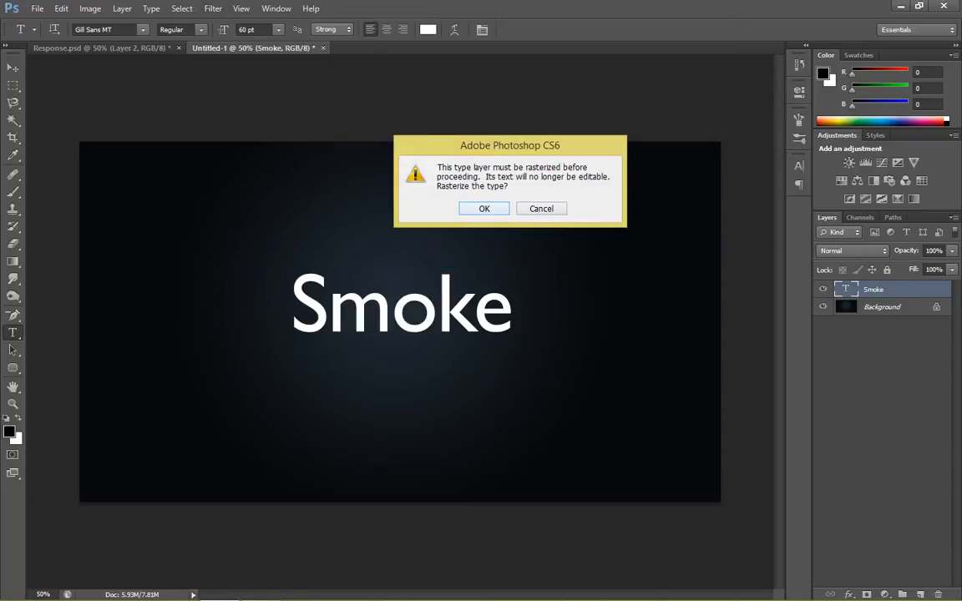
click(483, 209)
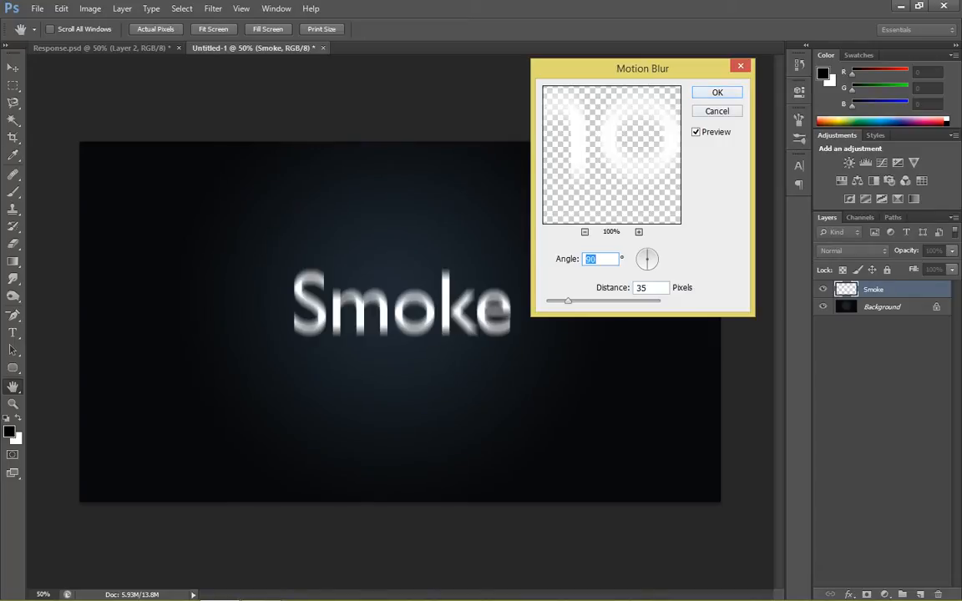
key(Return)
key(t)
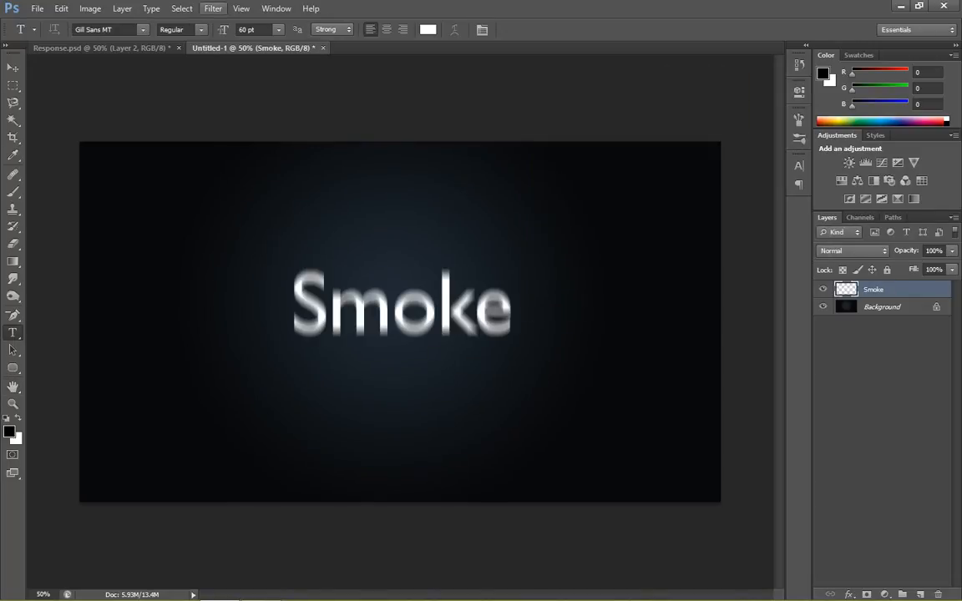
- Apply a sine Wave filter to the Smoke layer with 5 generators, wavelength 10–300, amplitude 5–30 and 100% scale
click(213, 9)
mouse_move(250, 156)
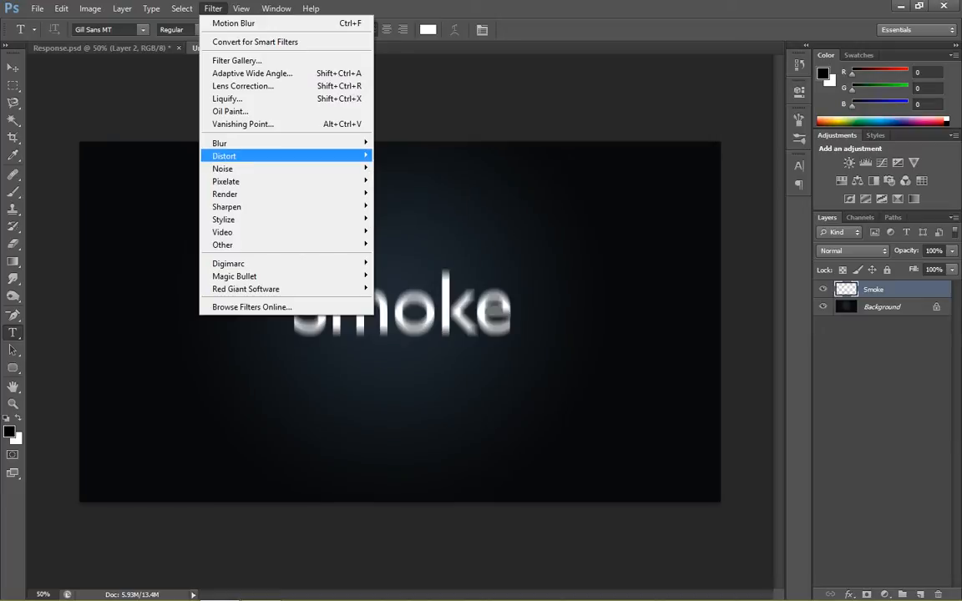
click(407, 243)
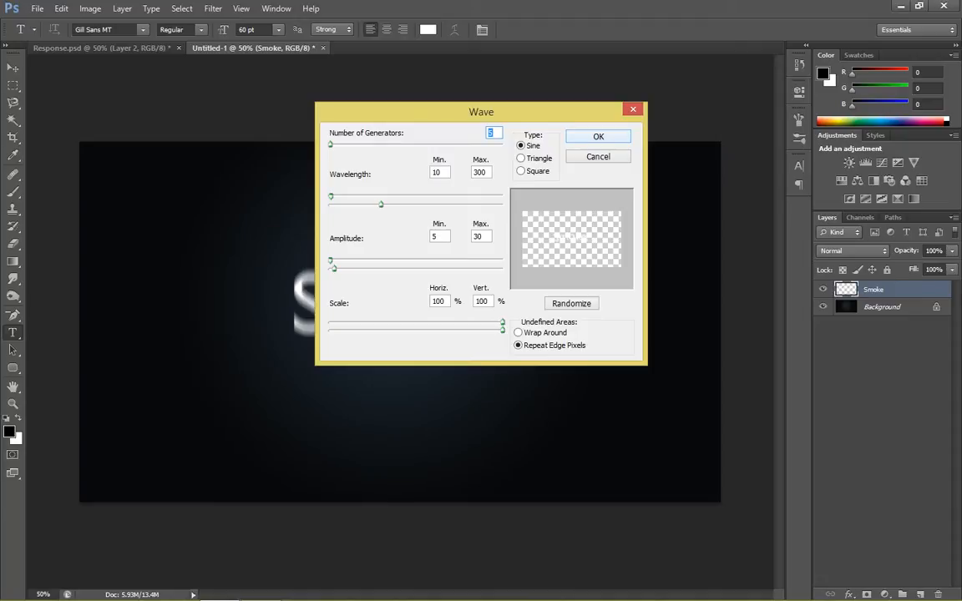
key(Return)
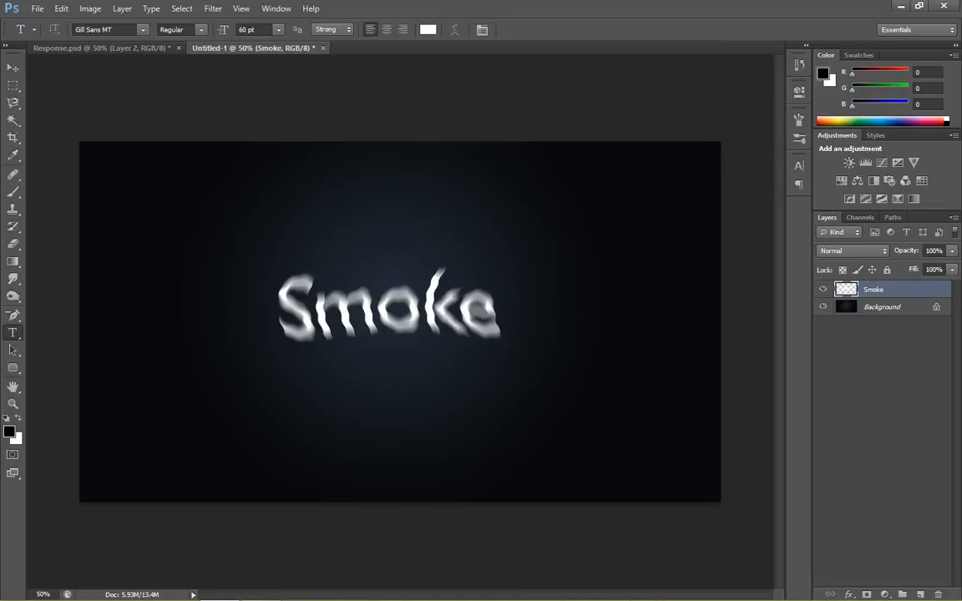
- Set the Smoke layer's blend mode to Color Dodge and its fill to 85%
click(852, 252)
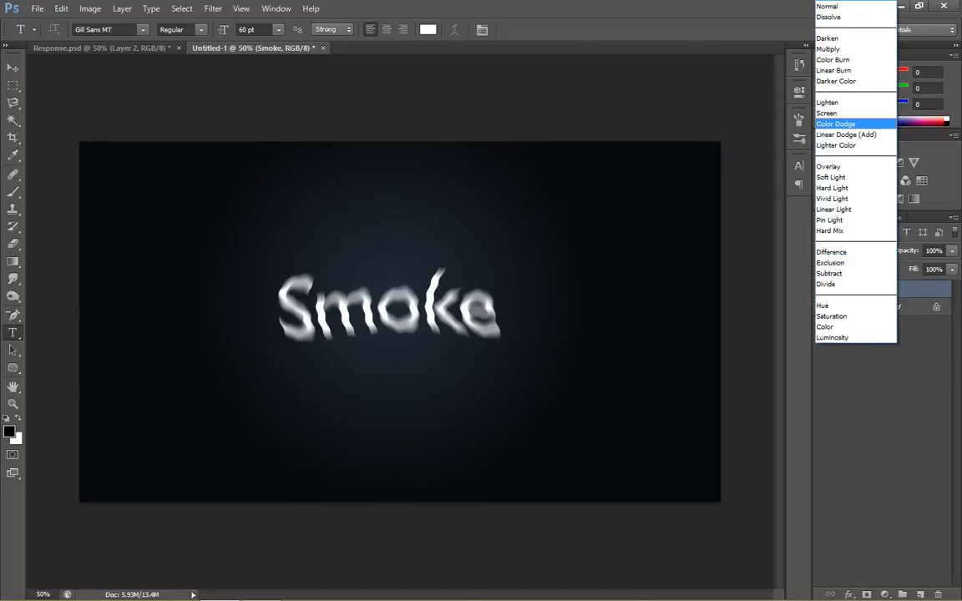
click(835, 124)
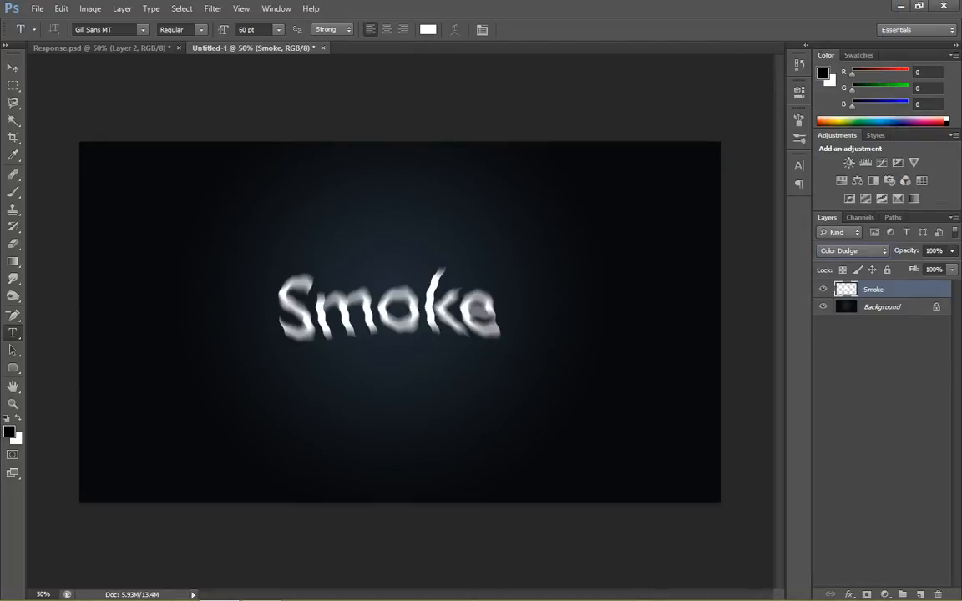
click(952, 251)
click(951, 251)
click(951, 269)
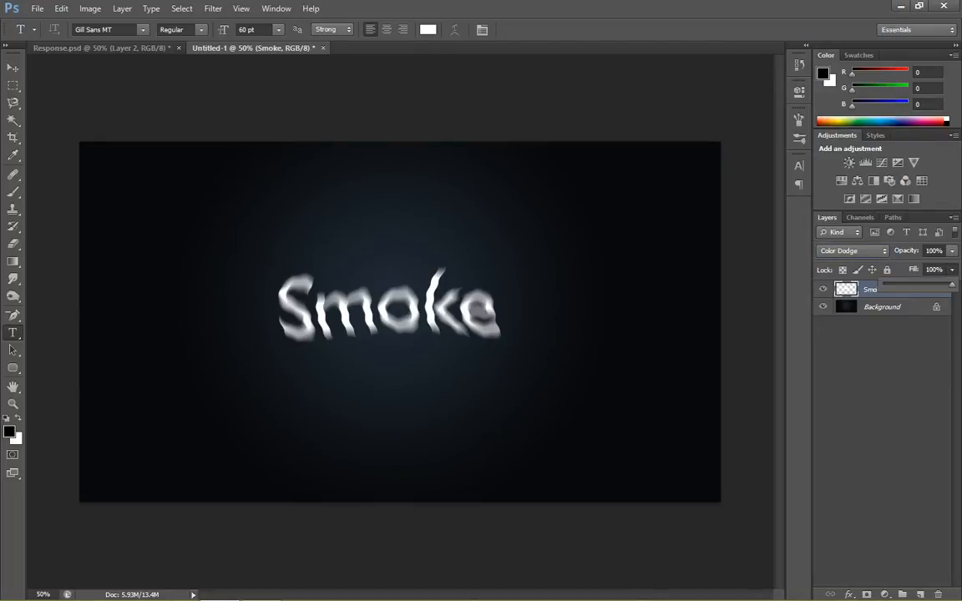
click(951, 269)
text(85)
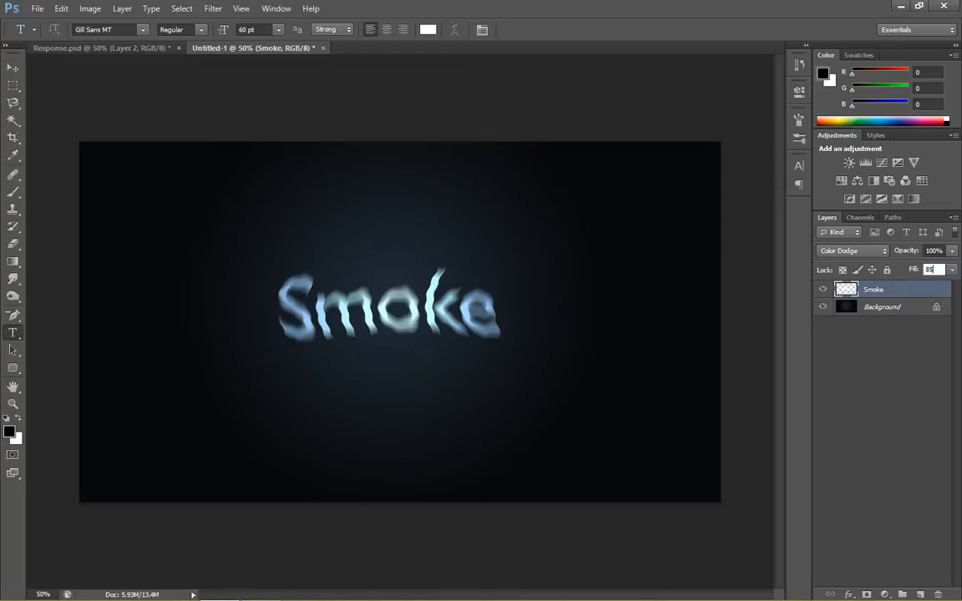
click(881, 392)
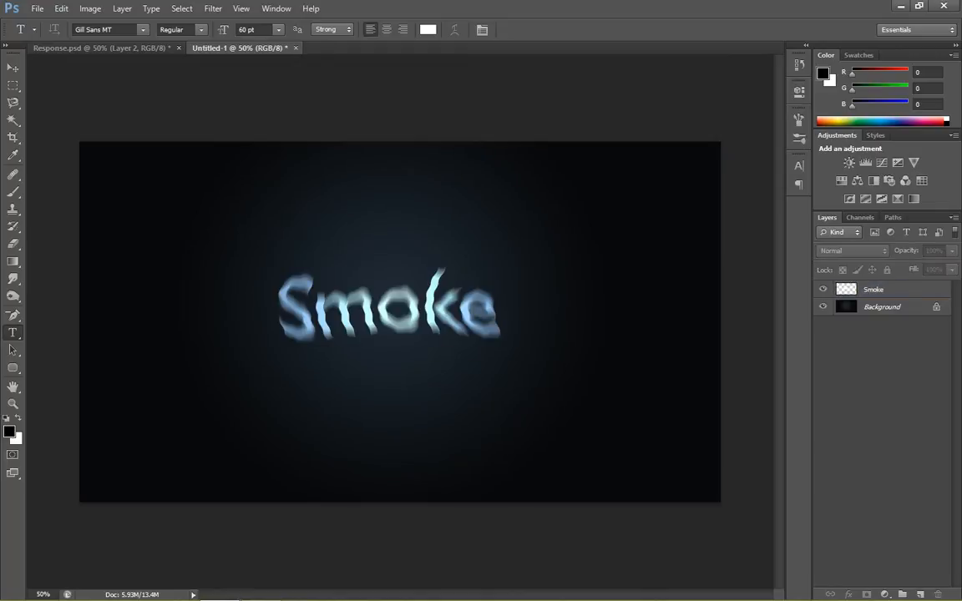
click(873, 289)
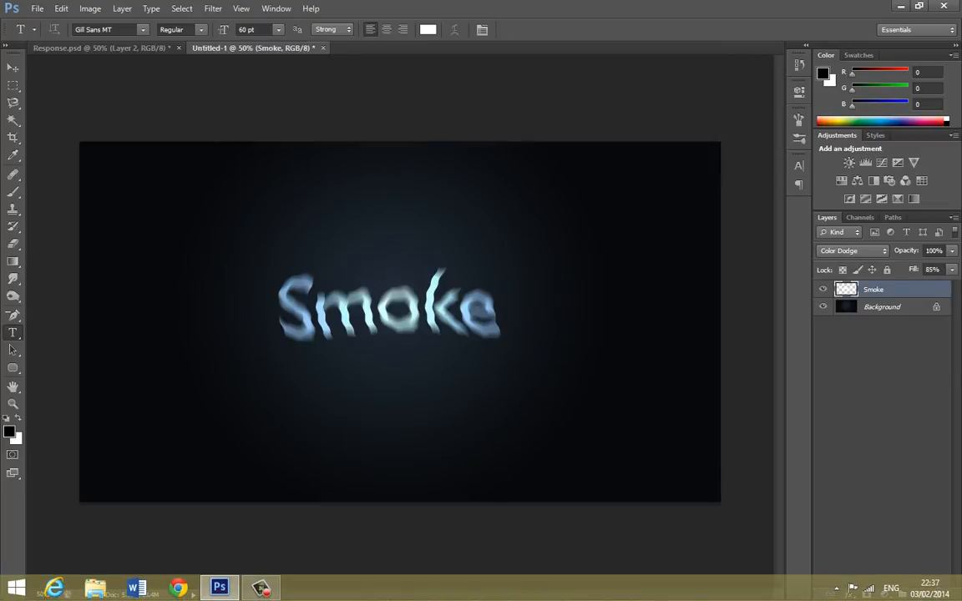
- Add a new layer above Smoke and fill it with black using the Paint Bucket tool
key(ctrl+shift+alt+n)
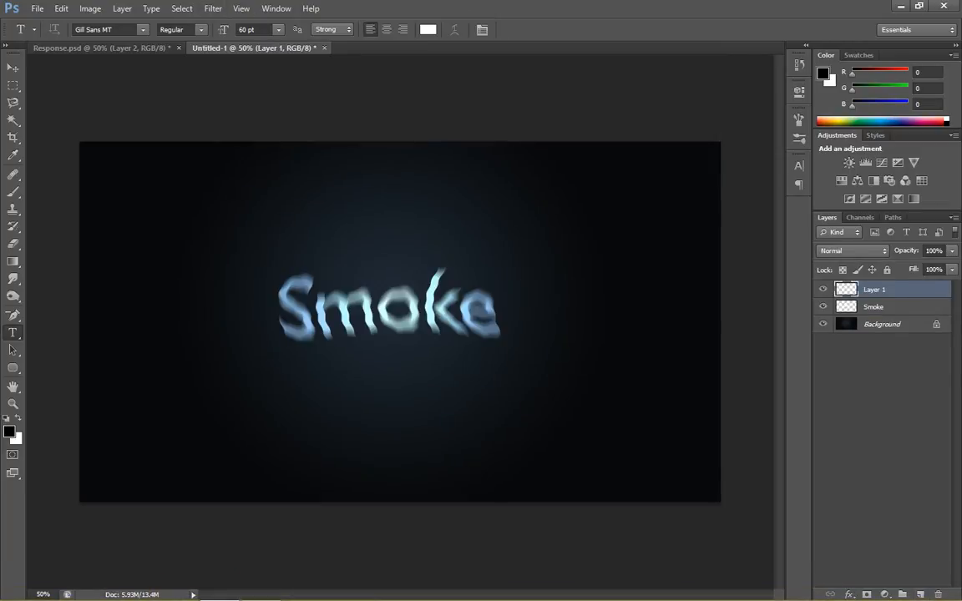
key(g)
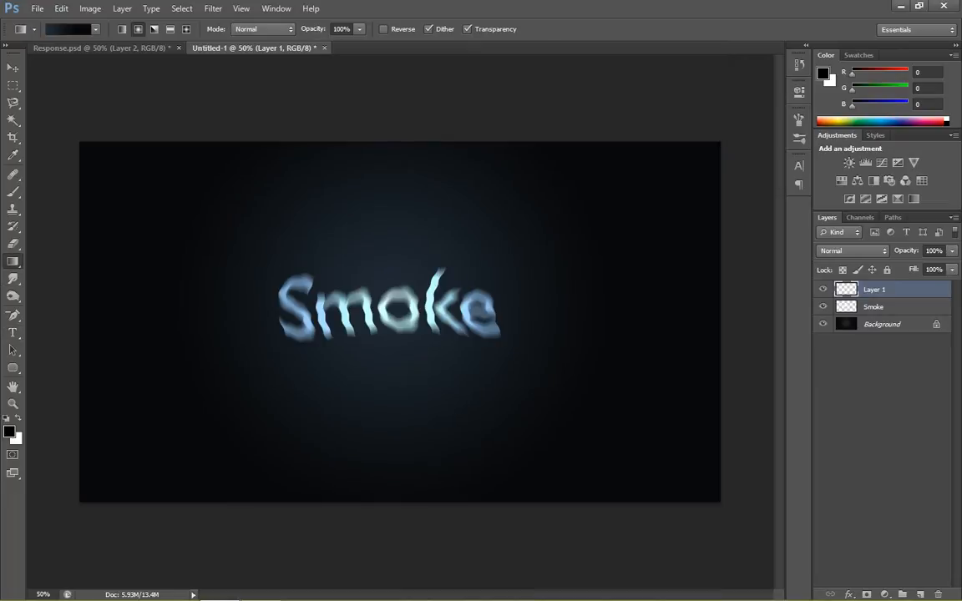
click(12, 243)
click(13, 261)
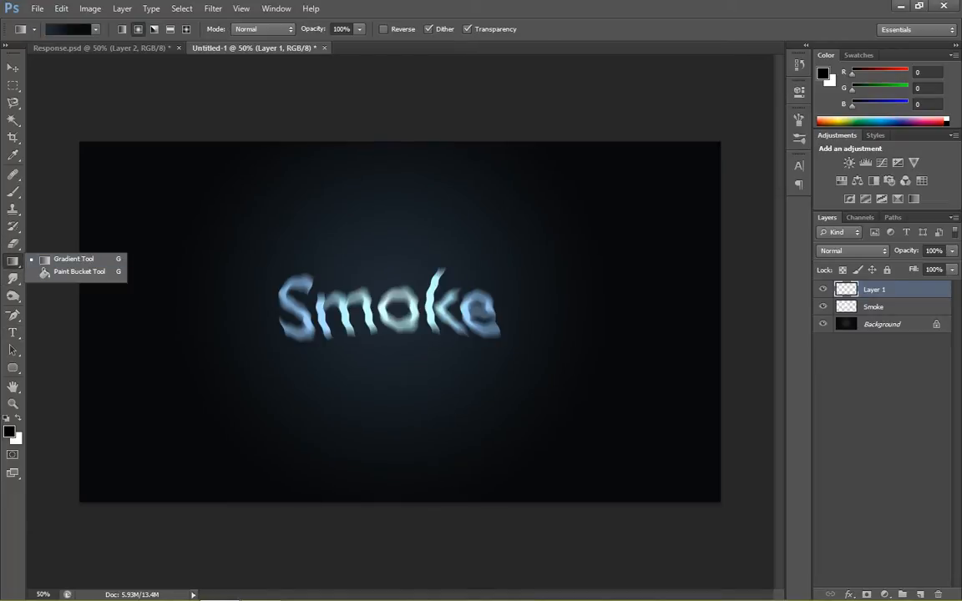
click(76, 271)
click(367, 276)
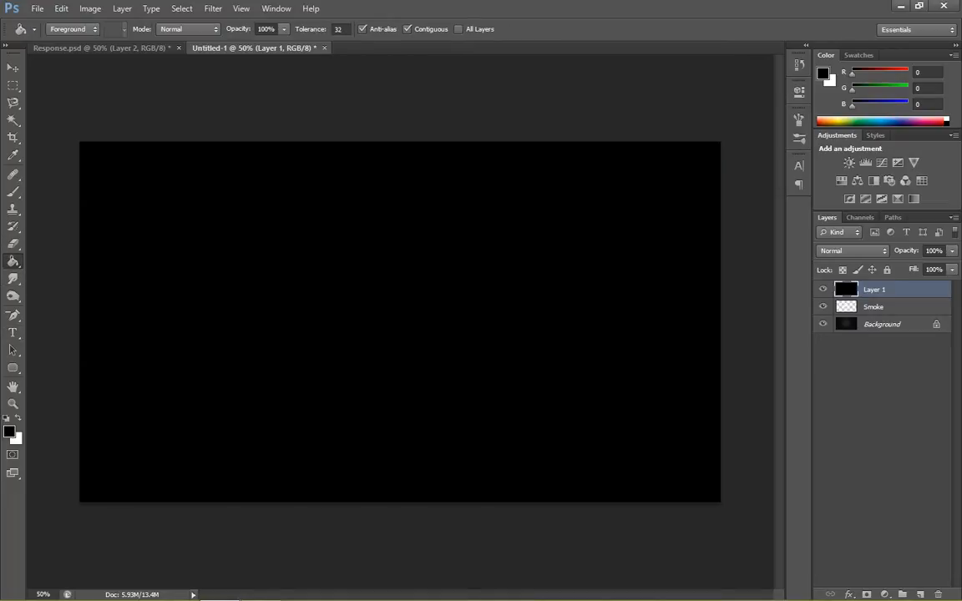
- Render Clouds on the black Layer 1 and reapply the filter repeatedly to vary the cloud pattern
click(213, 8)
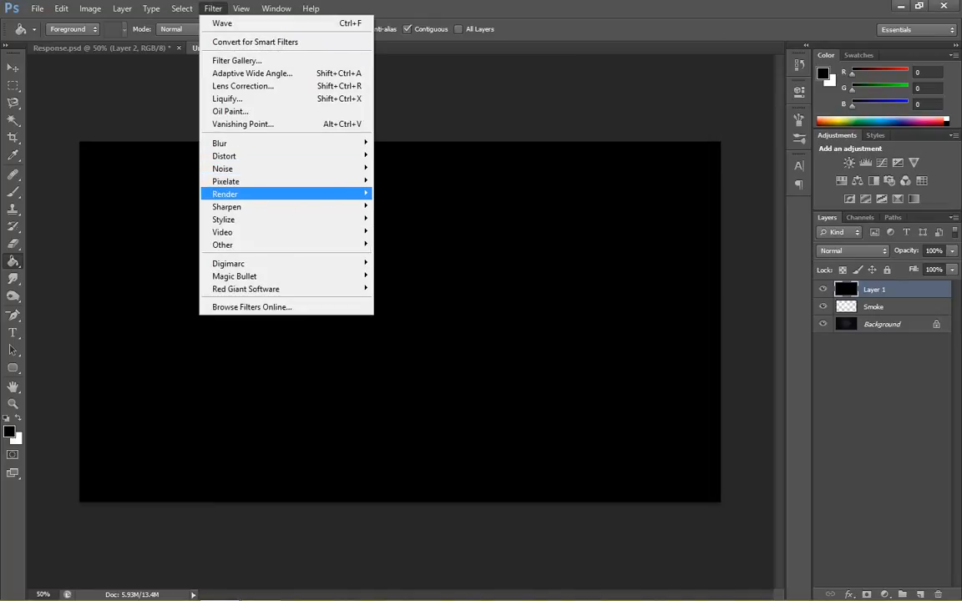
mouse_move(242, 194)
click(396, 193)
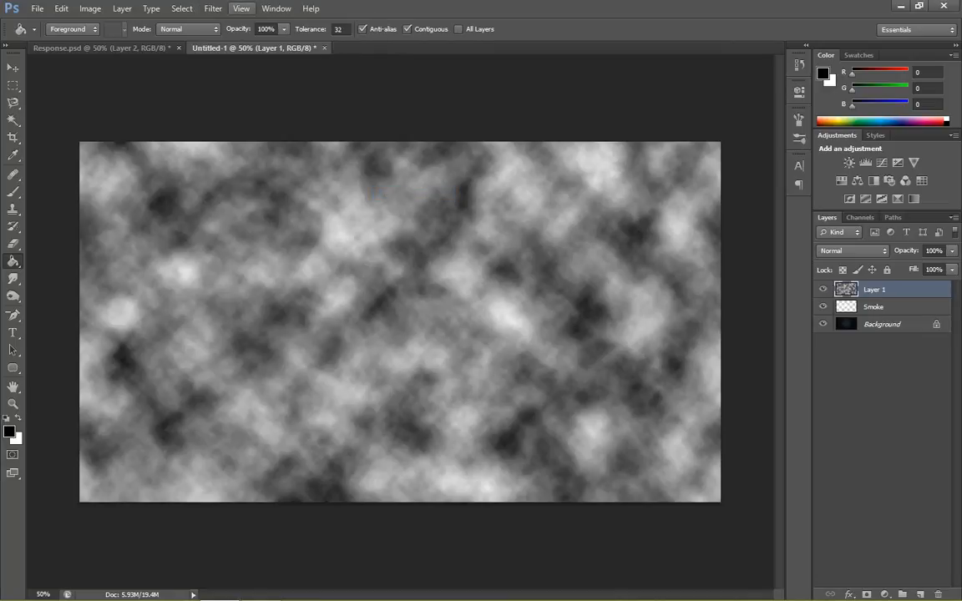
key(ctrl+f)
key(ctrl+f)
key(ctrl+f)
key(ctrl+f)
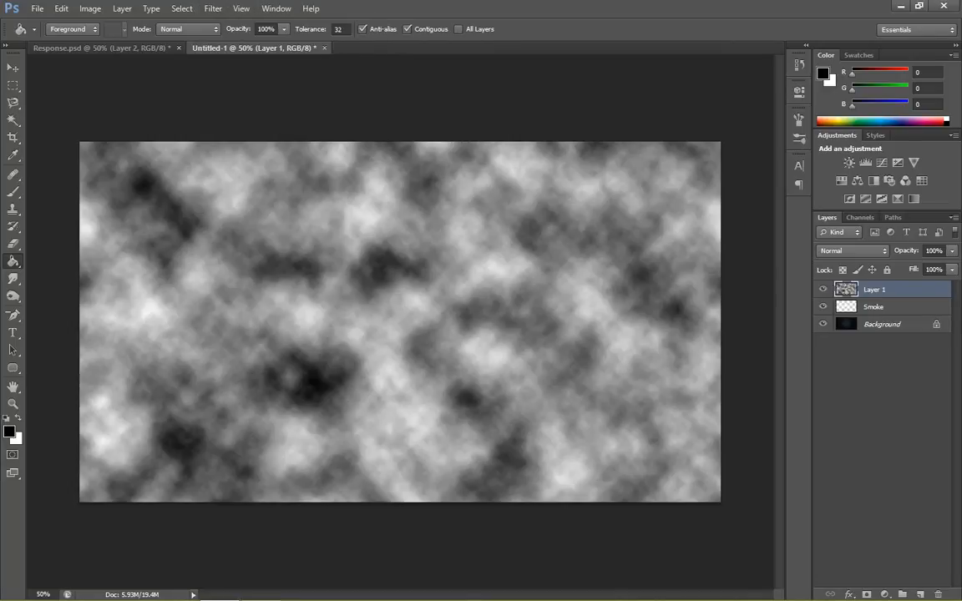
key(ctrl+f)
key(ctrl+f)
key(ctrl+f)
key(ctrl+f)
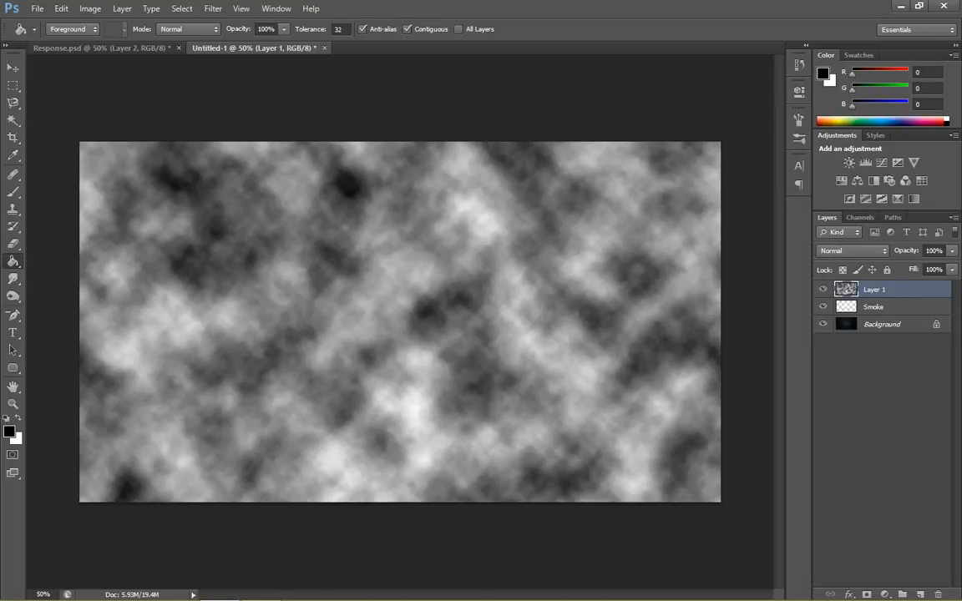
key(ctrl+f)
key(ctrl+f)
key(ctrl+f)
key(ctrl+f)
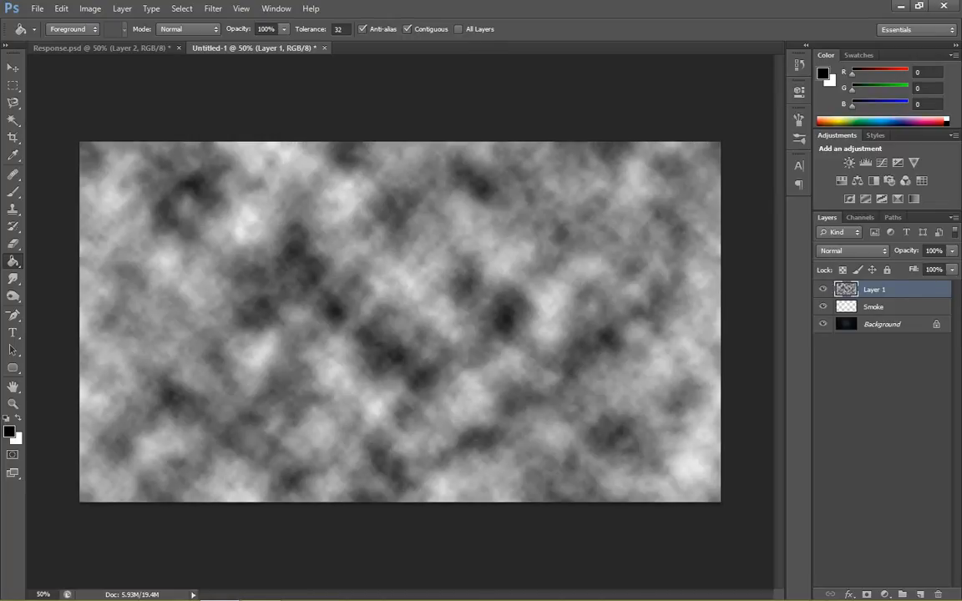
key(ctrl+f)
key(ctrl+f)
key(ctrl+f)
key(ctrl+f)
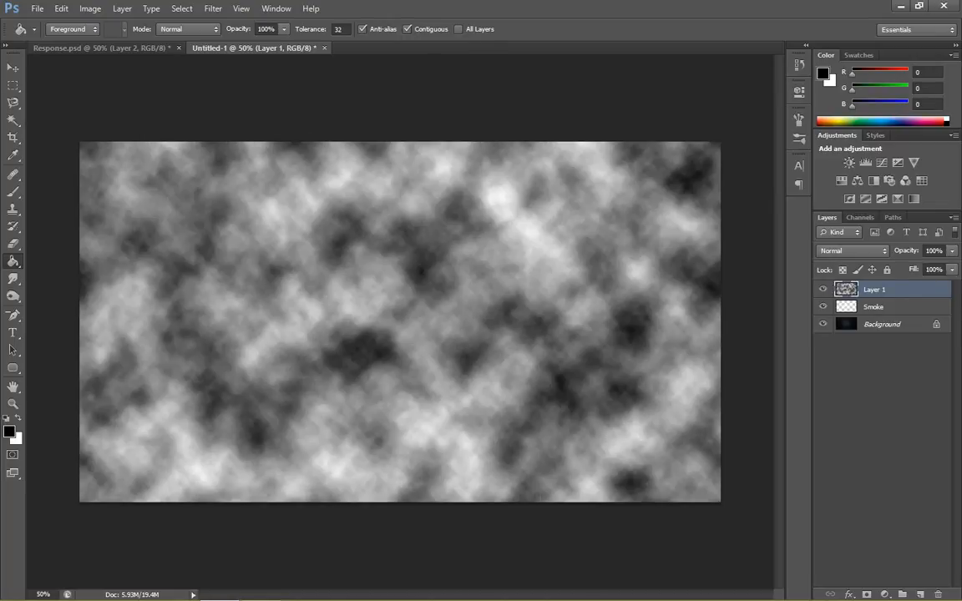
key(ctrl+f)
key(ctrl+f)
key(ctrl+f)
key(ctrl+f)
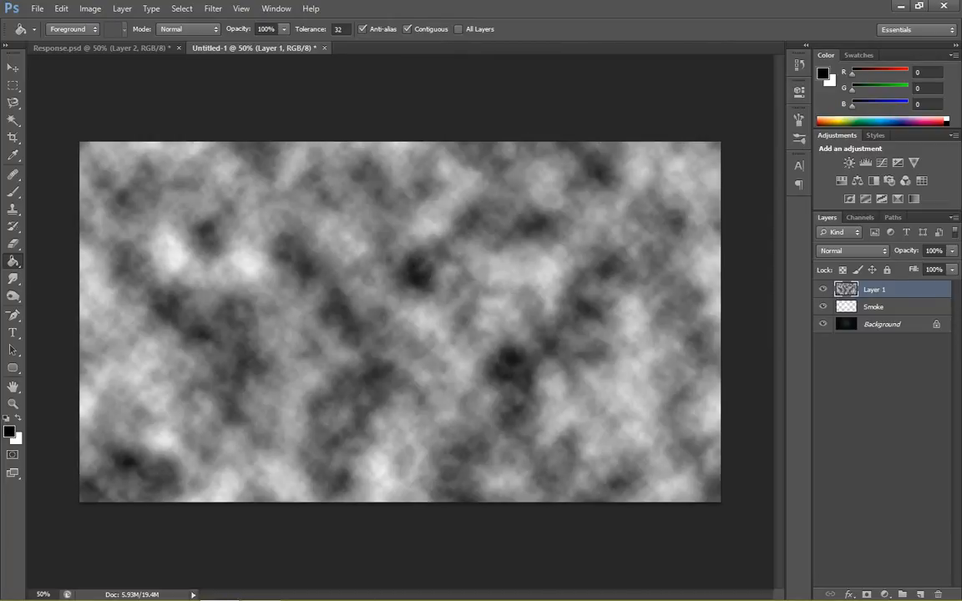
key(ctrl+f)
key(ctrl+f)
key(ctrl+f)
key(ctrl+f)
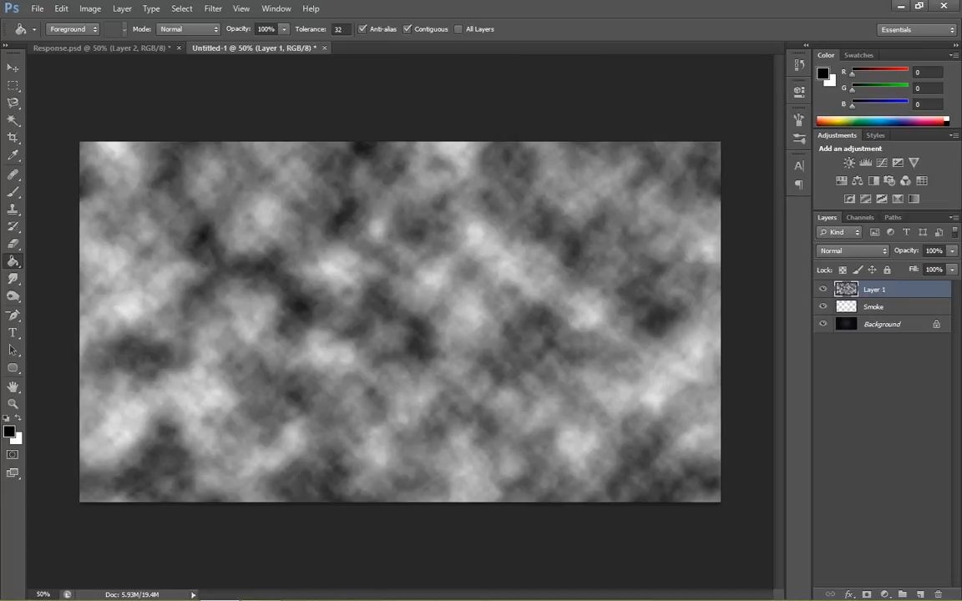
key(ctrl+f)
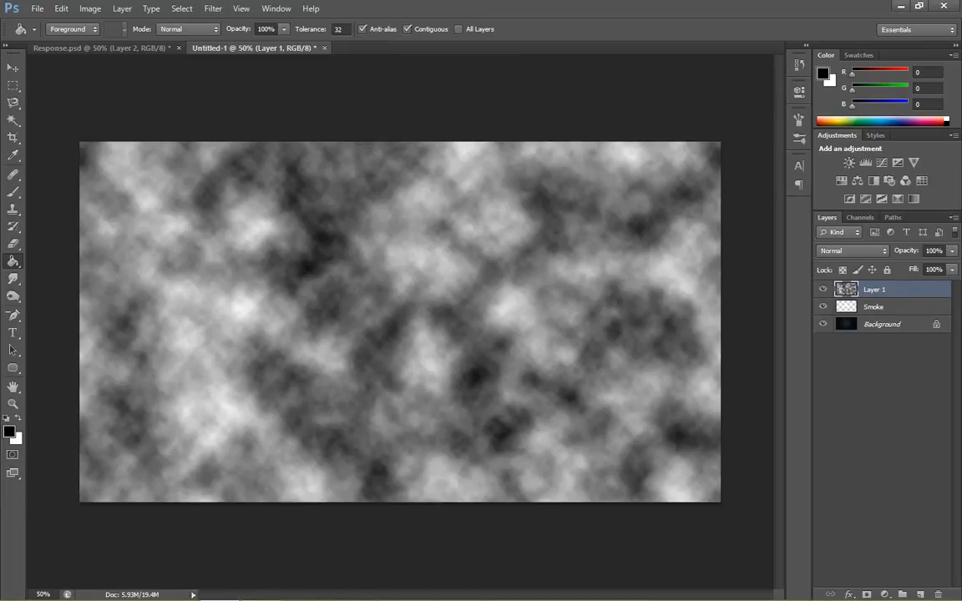
- Set Layer 1's blend mode to Color Dodge and its opacity to 40%
click(852, 250)
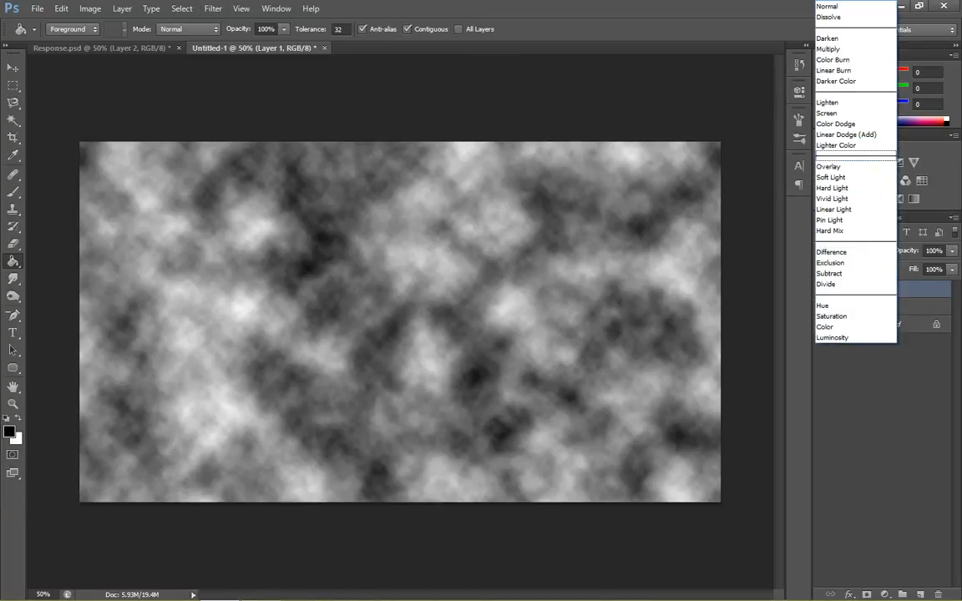
click(835, 124)
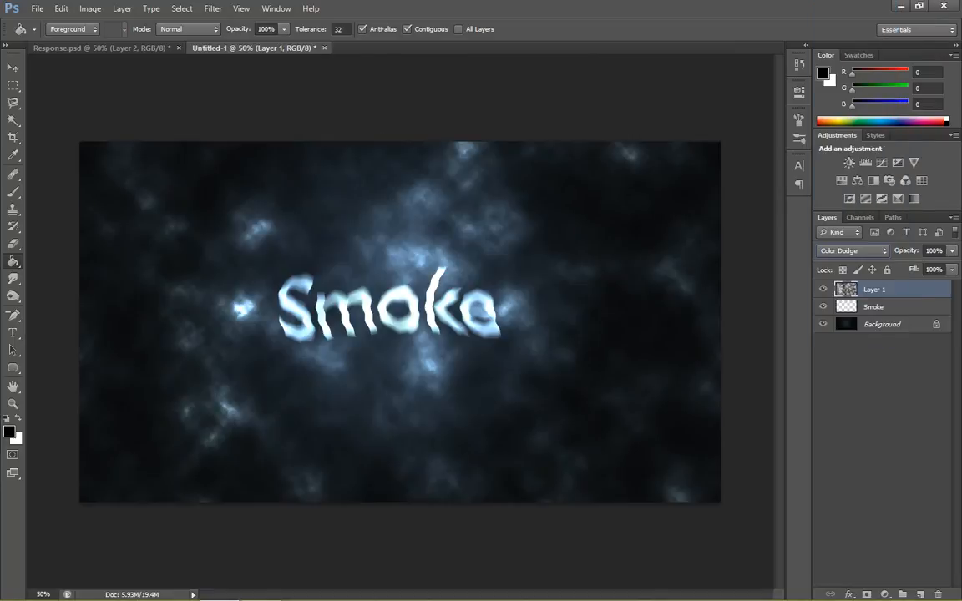
click(951, 251)
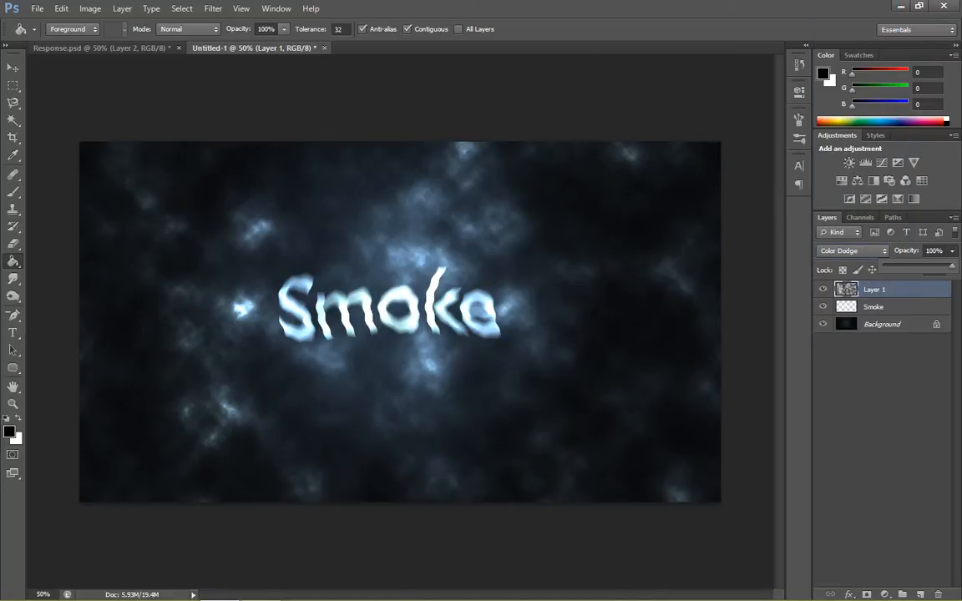
drag(951, 265, 910, 265)
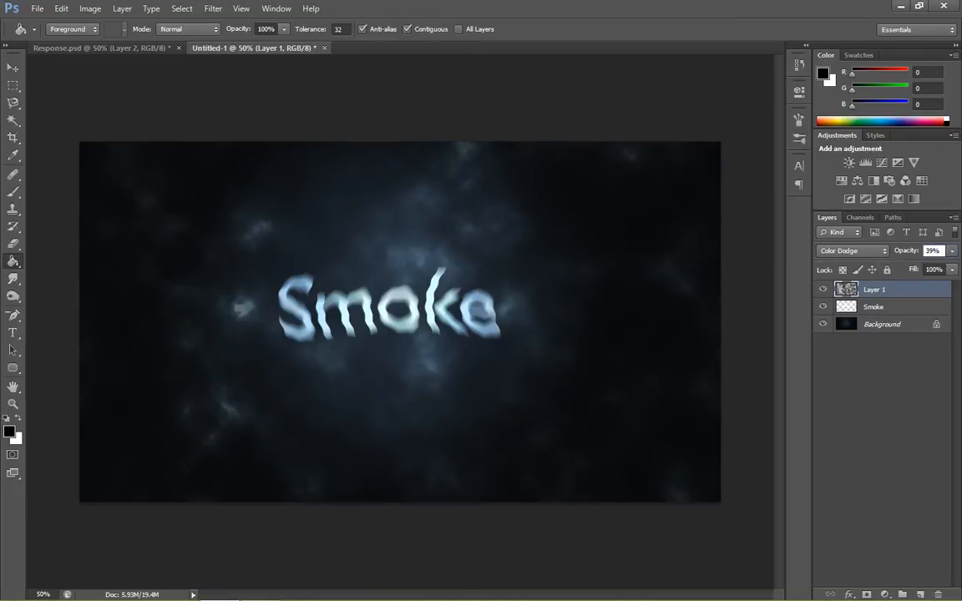
text(40)
key(Return)
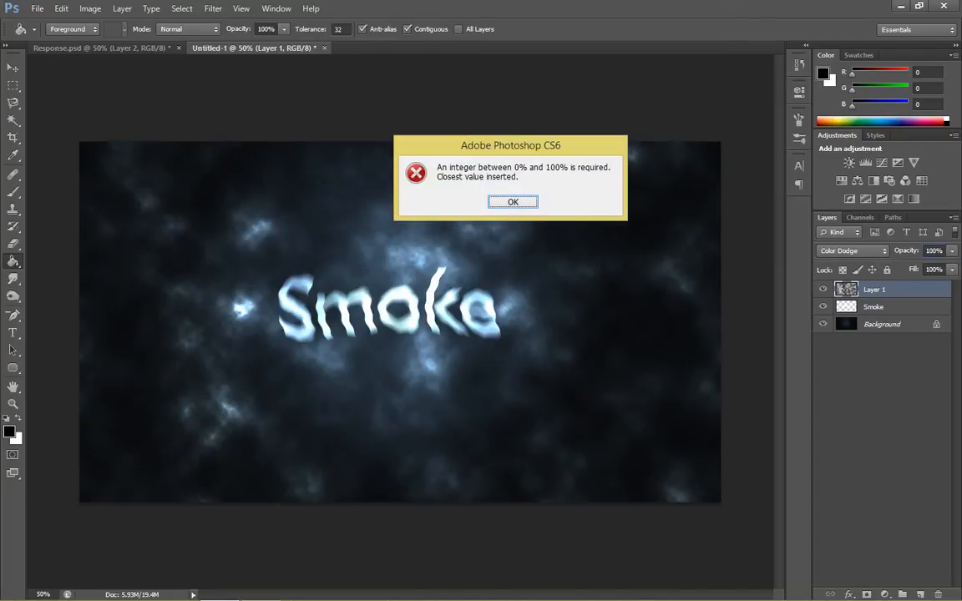
key(Return)
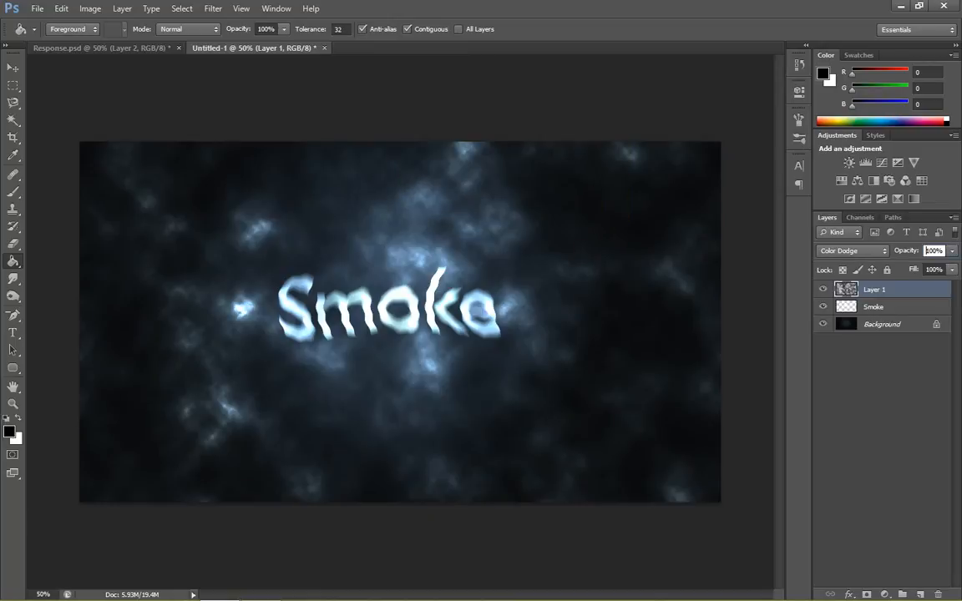
key(Return)
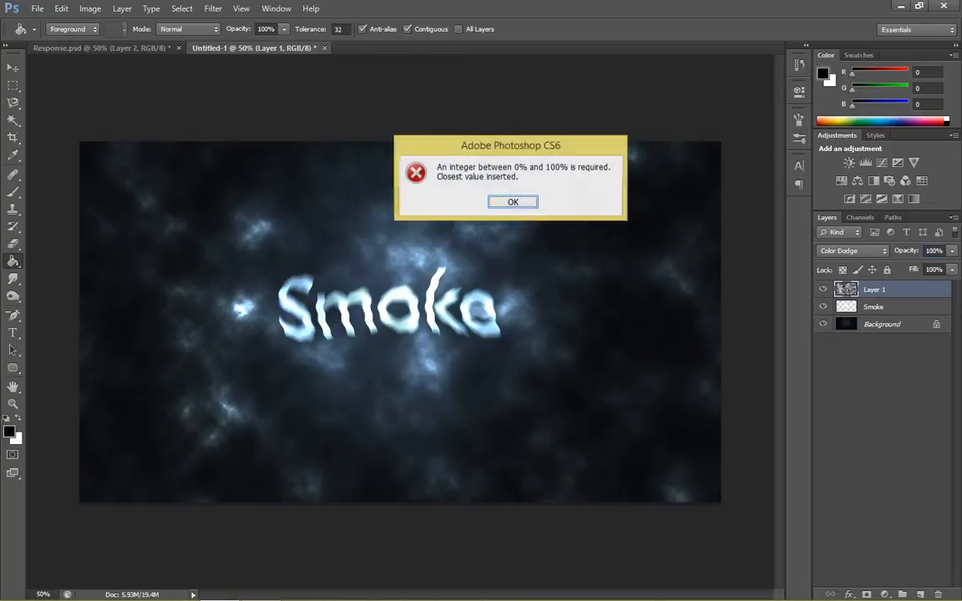
key(Return)
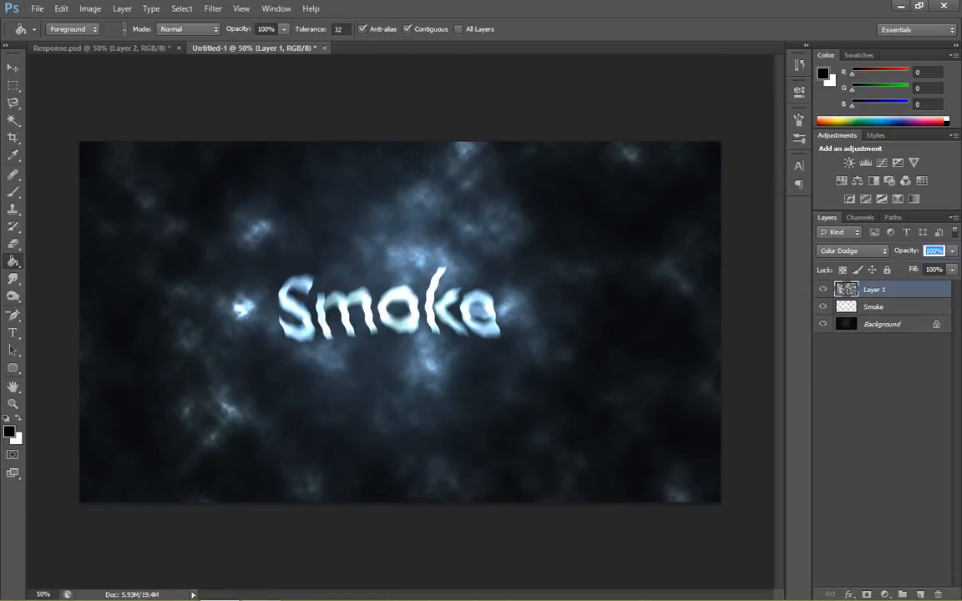
text(40)
key(Return)
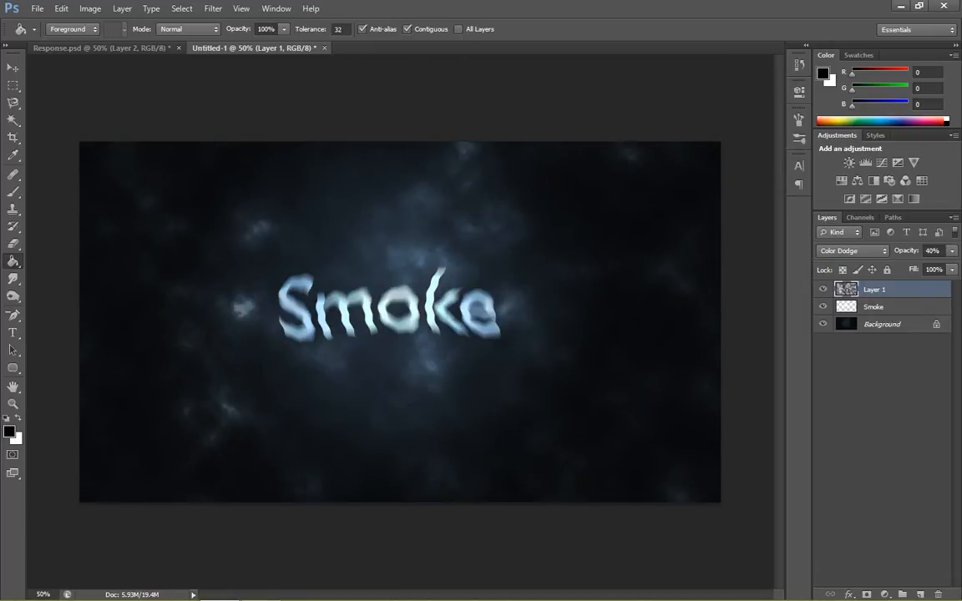
- Set the fill of the clouds layer to 96%
click(951, 269)
mouse_move(951, 285)
mouse_down()
mouse_move(941, 285)
mouse_move(949, 286)
mouse_up()
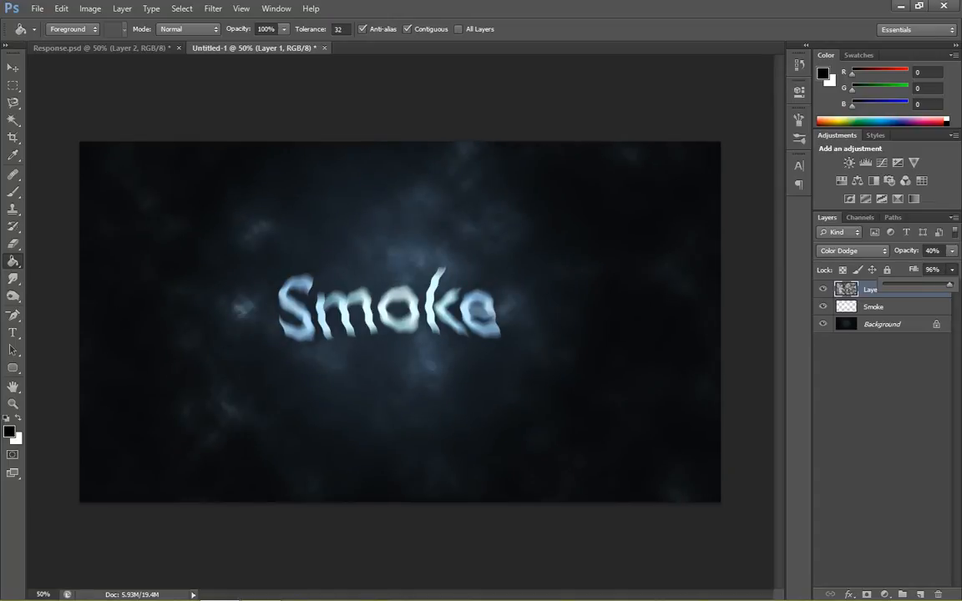
click(882, 400)
click(881, 400)
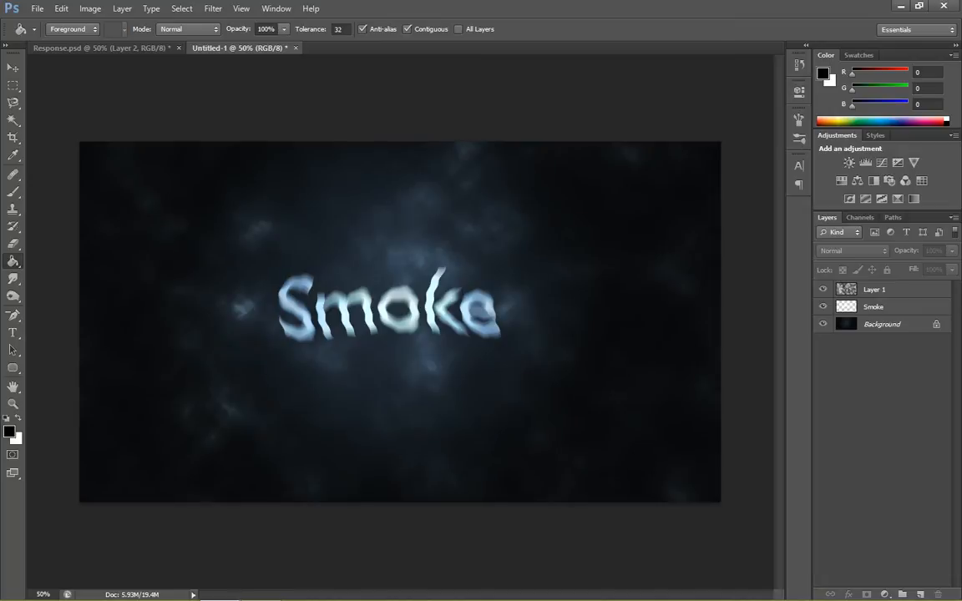
click(882, 289)
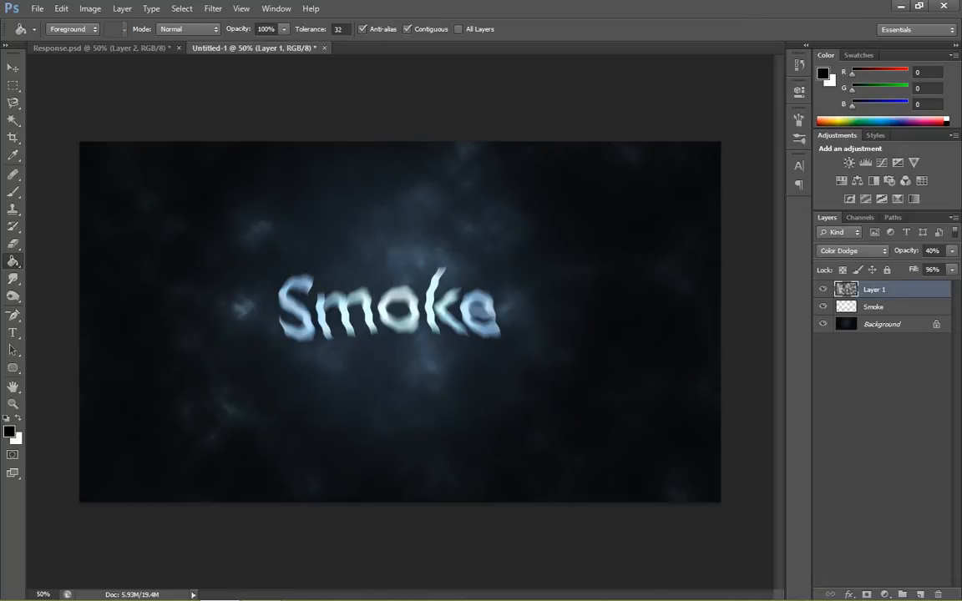
click(881, 401)
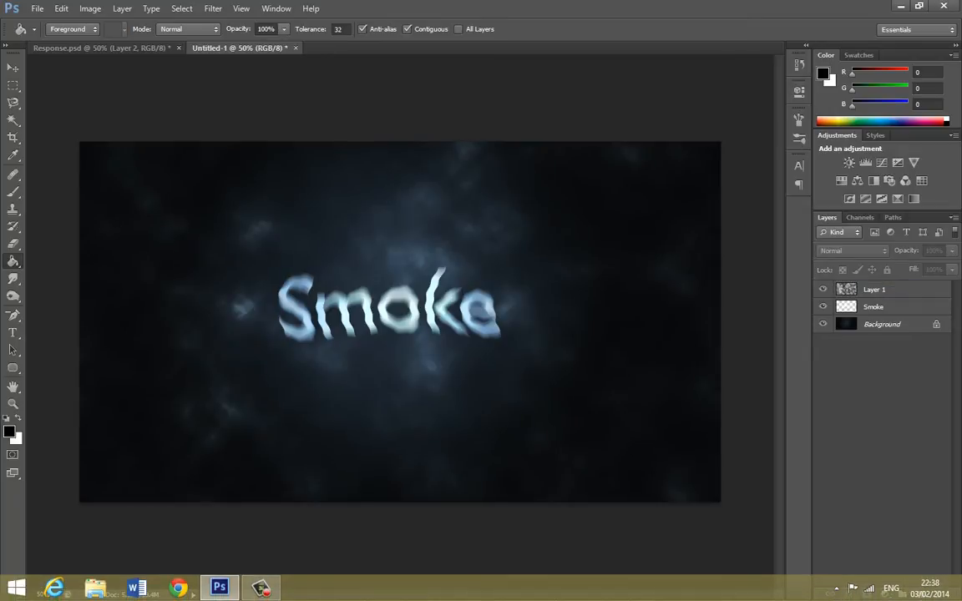
- Add a layer above Layer 1 and stamp a white wisp rising from the letter m with a 600 px smoke brush
click(919, 595)
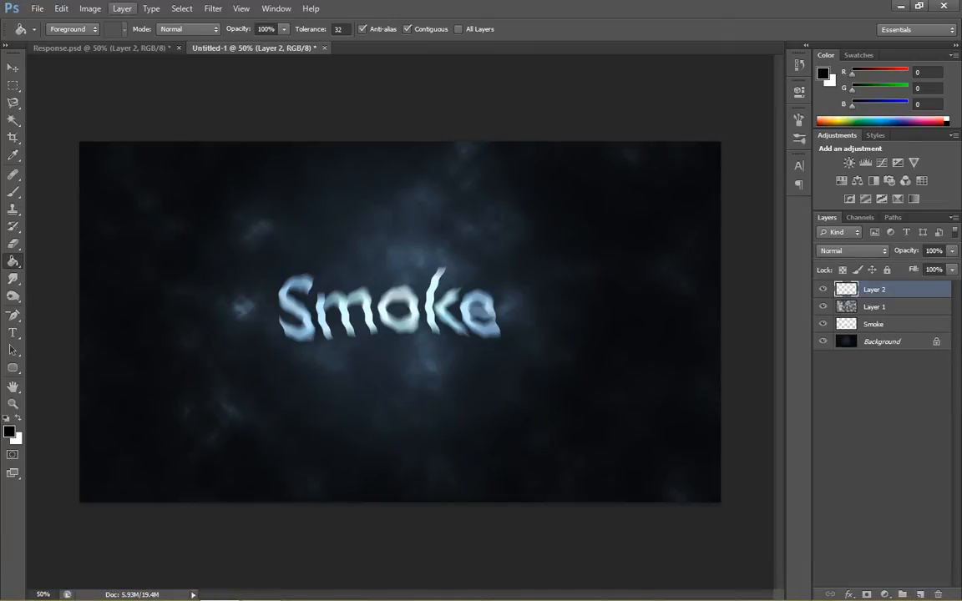
key(b)
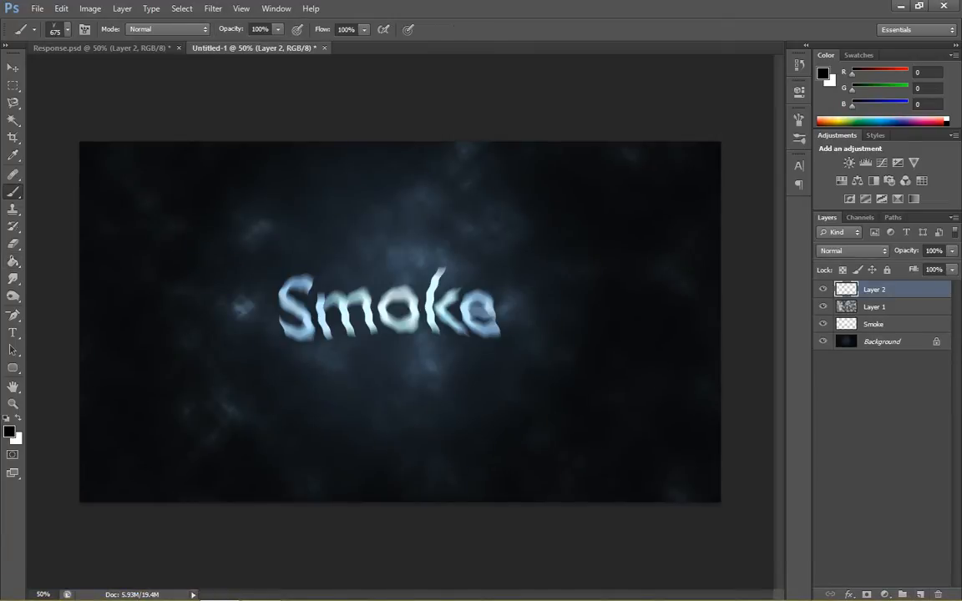
key(x)
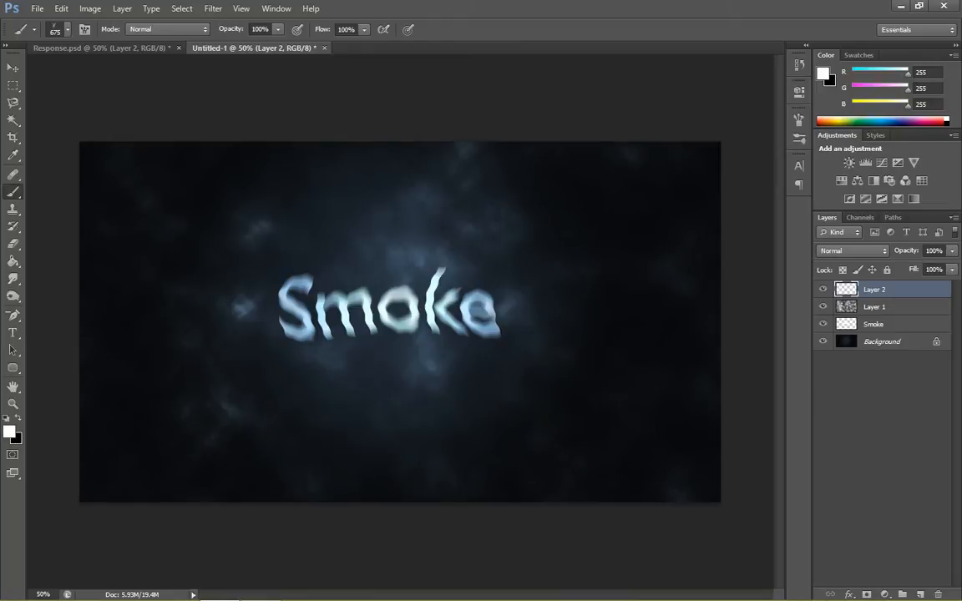
key(bracketleft)
click(369, 232)
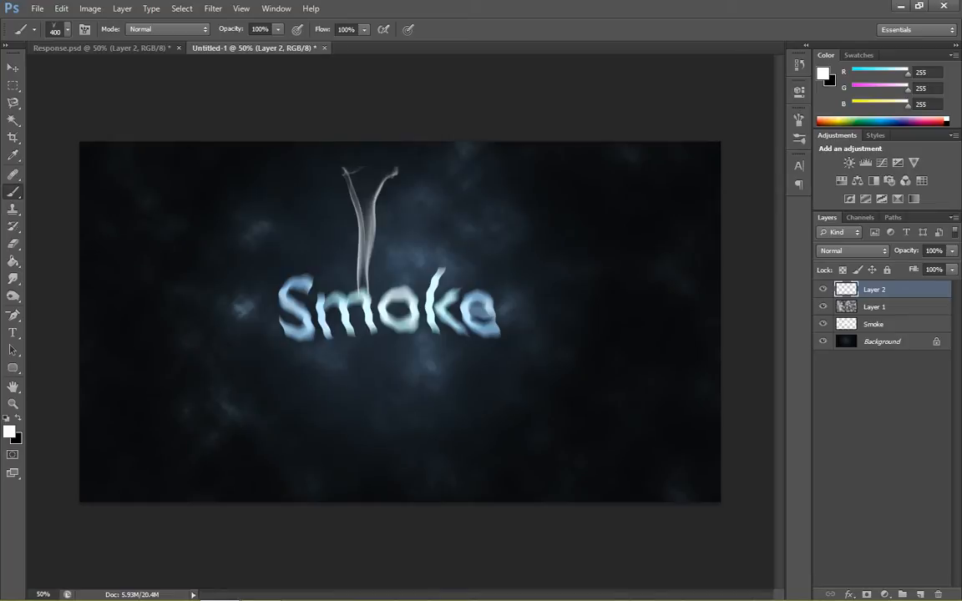
key(ctrl+z)
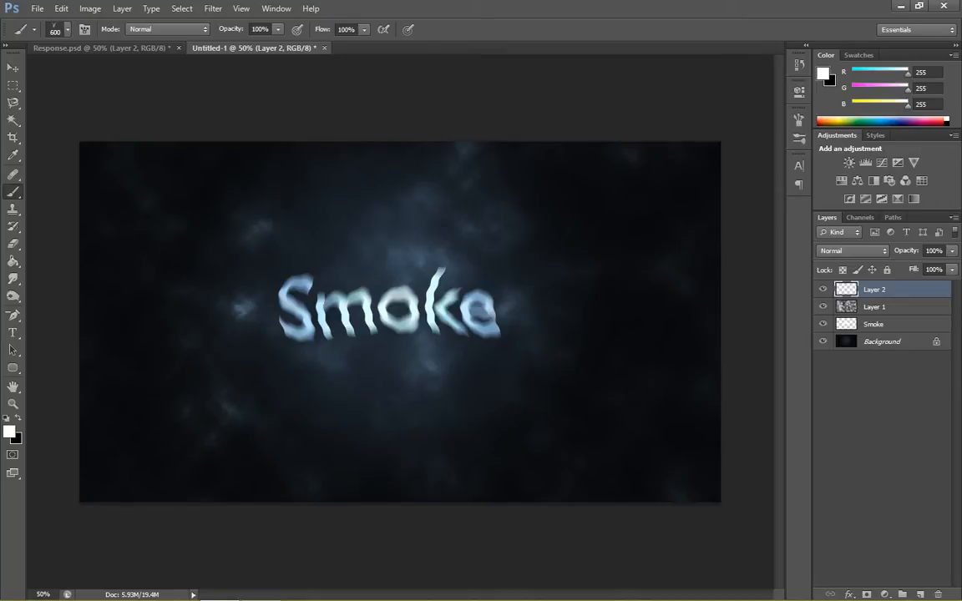
key(ctrl+z)
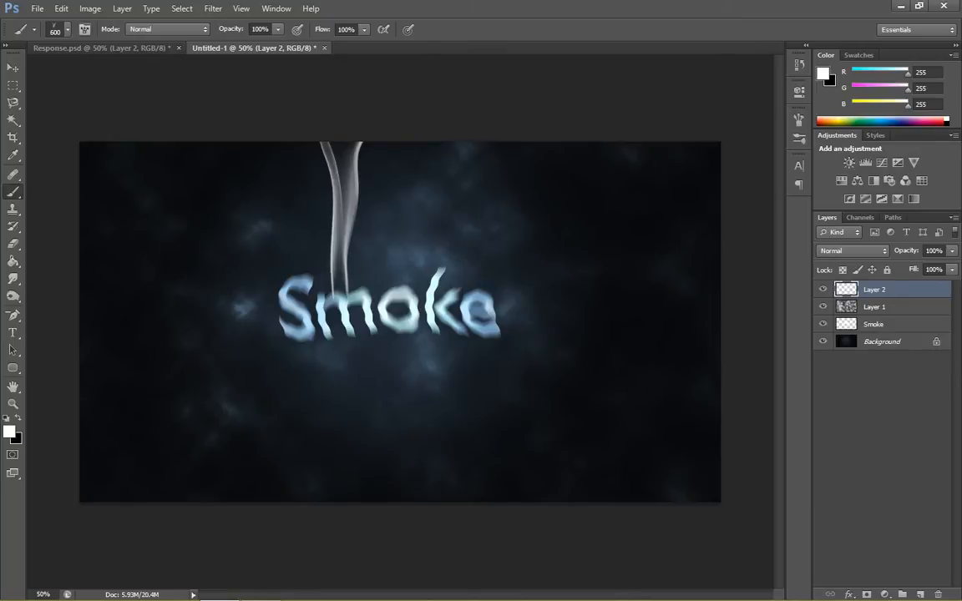
- Choose the diagonal smoke brush at 675 px and stamp it across the first wisp, running down to the letter k
click(68, 29)
scroll(84, 164, down, 10)
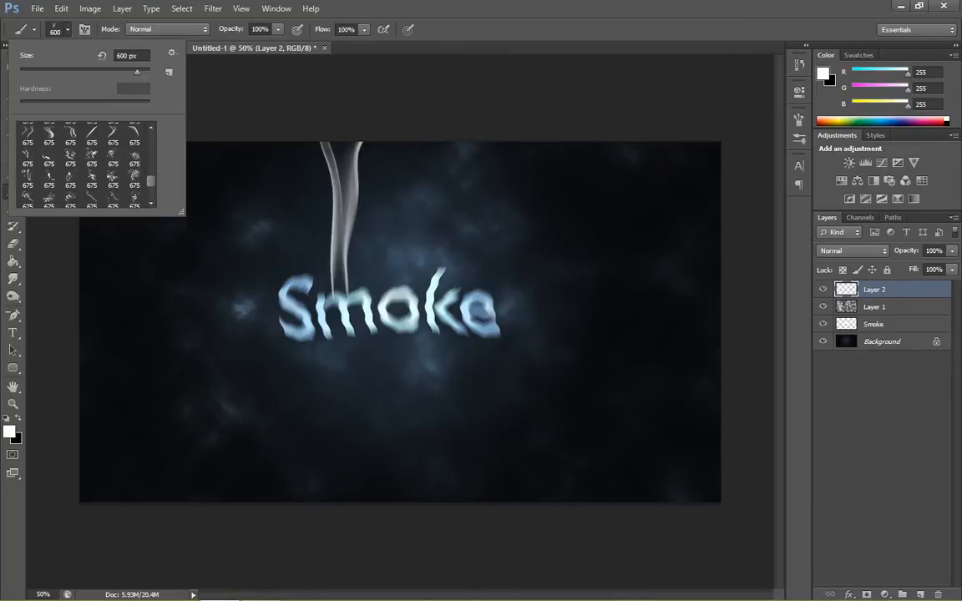
scroll(83, 164, down, 1)
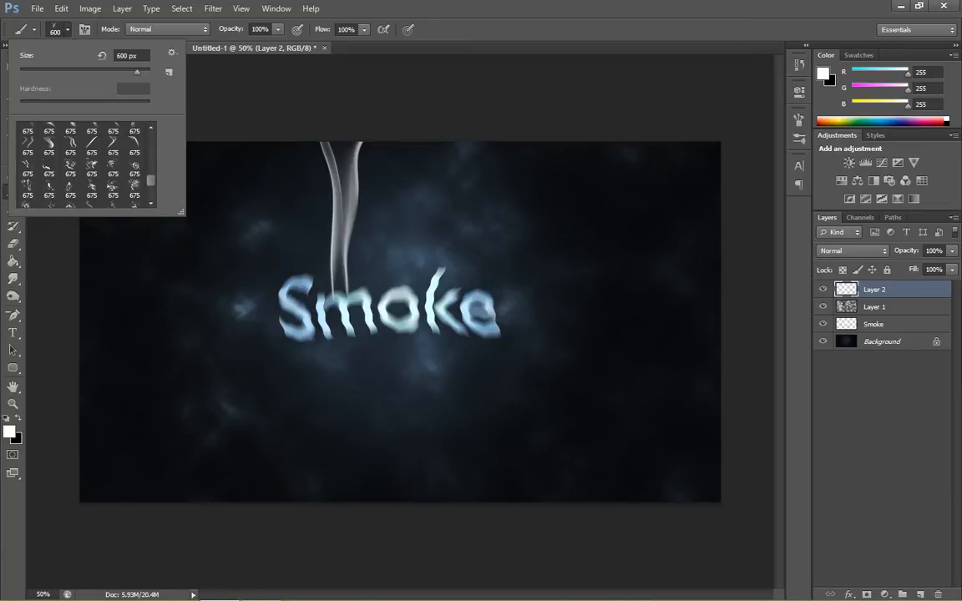
scroll(83, 164, down, 1)
click(91, 169)
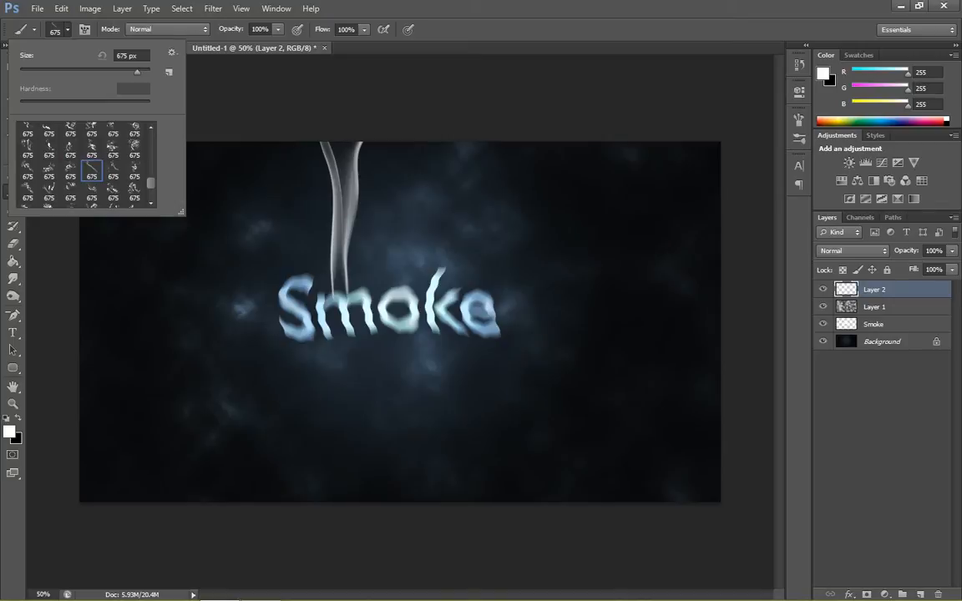
click(334, 218)
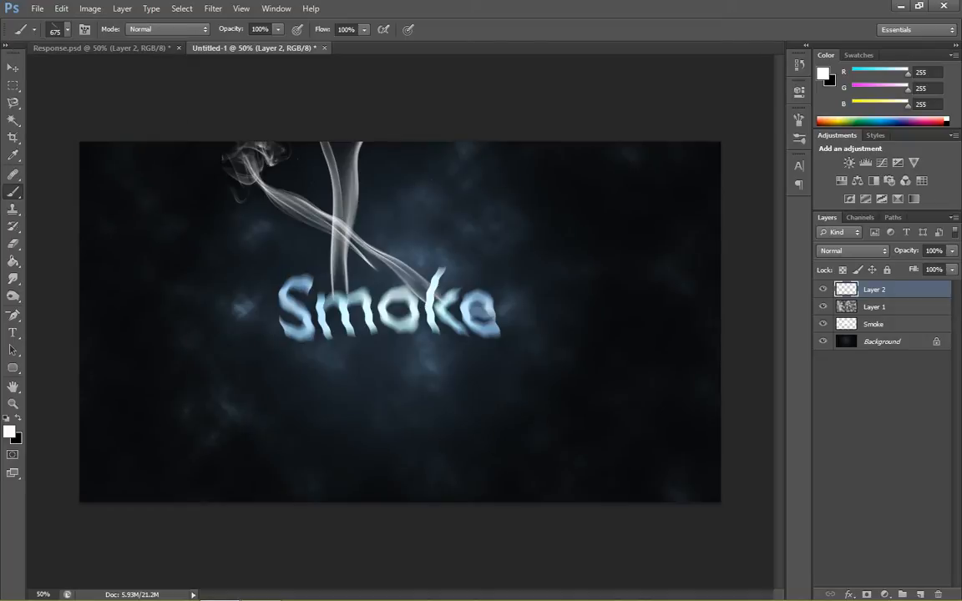
- Choose another smoke brush, reduce it to 600 px, and stamp a white curling wisp rising from the letter e
click(61, 28)
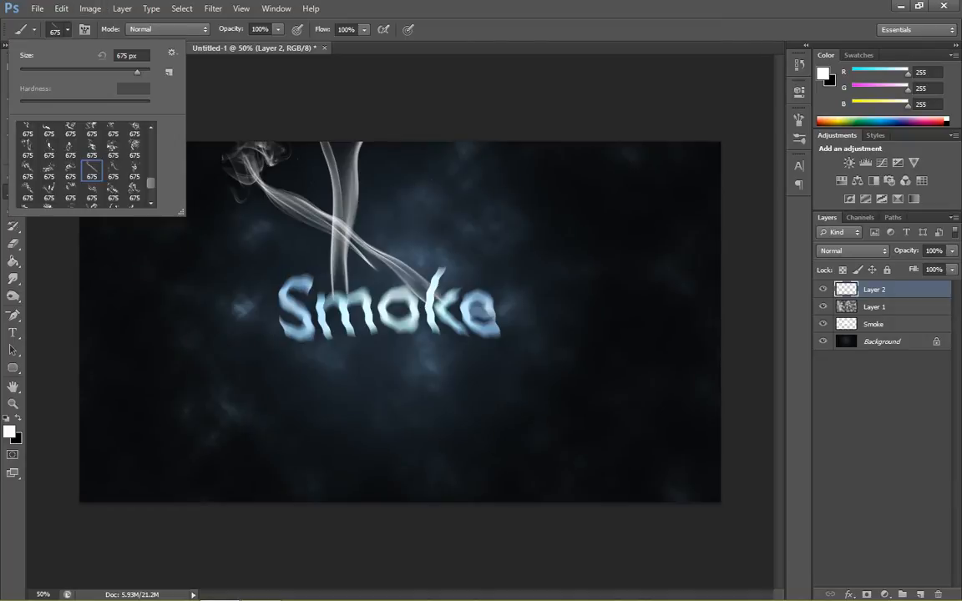
scroll(84, 163, down, 3)
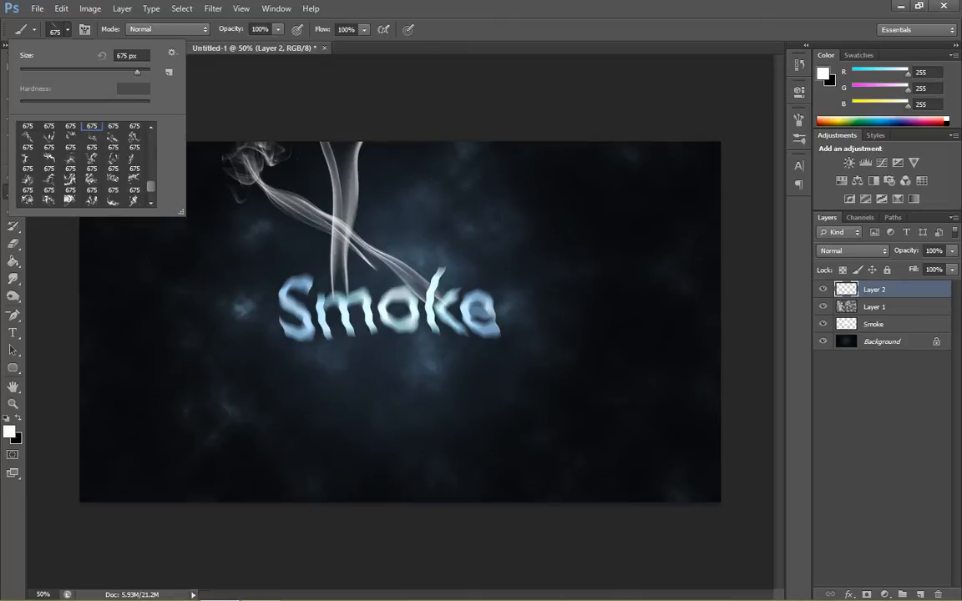
click(48, 159)
key(bracketleft)
key(bracketleft)
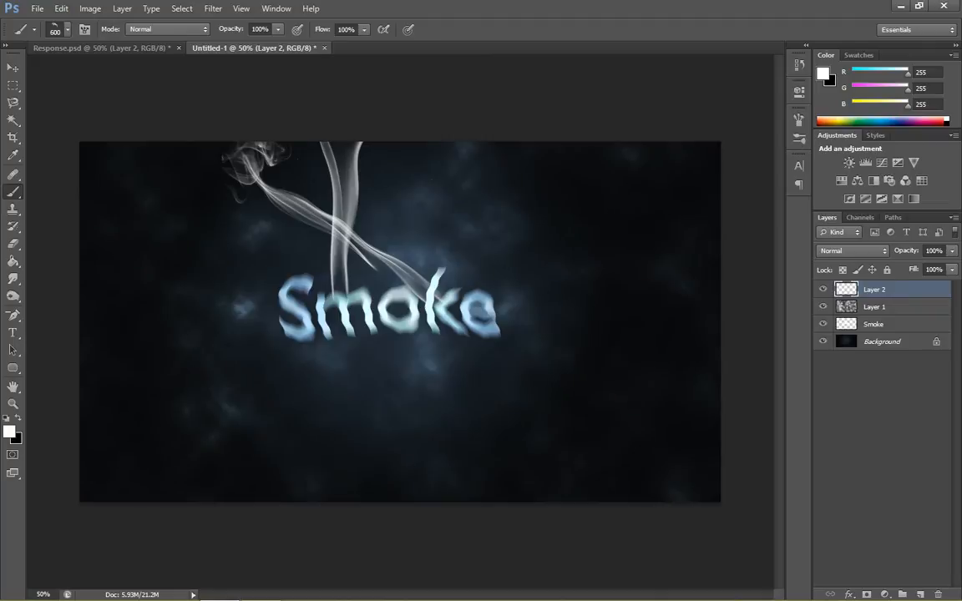
click(401, 173)
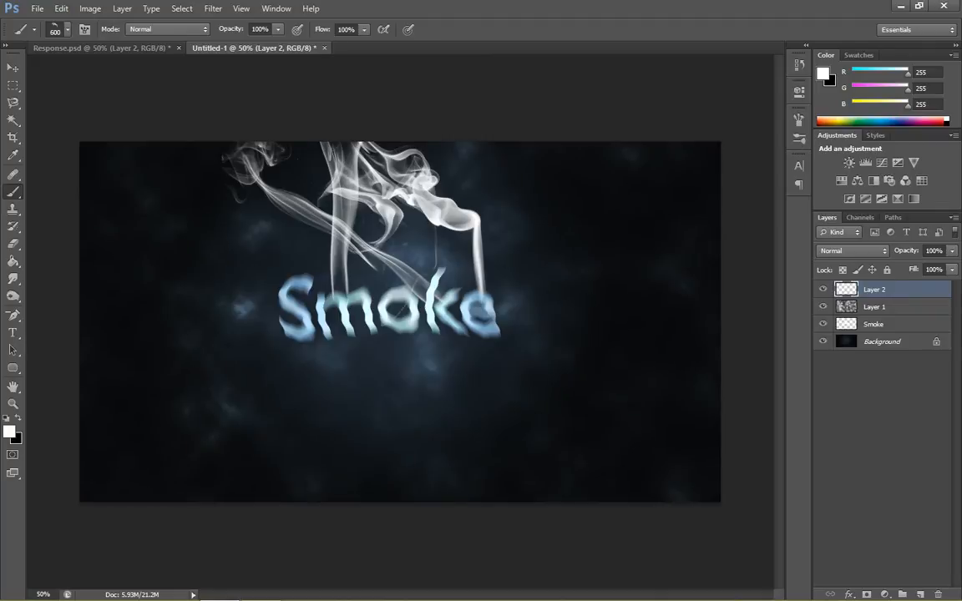
- Pick a slanted 675 px smoke brush and stamp a wisp rising diagonally outward from the end of the letter e
click(60, 29)
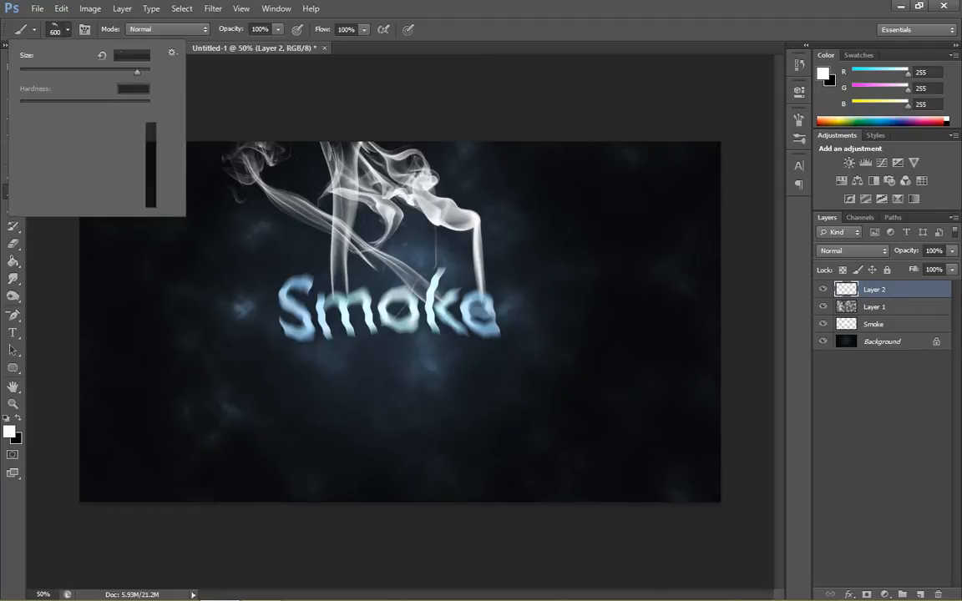
scroll(83, 164, down, 2)
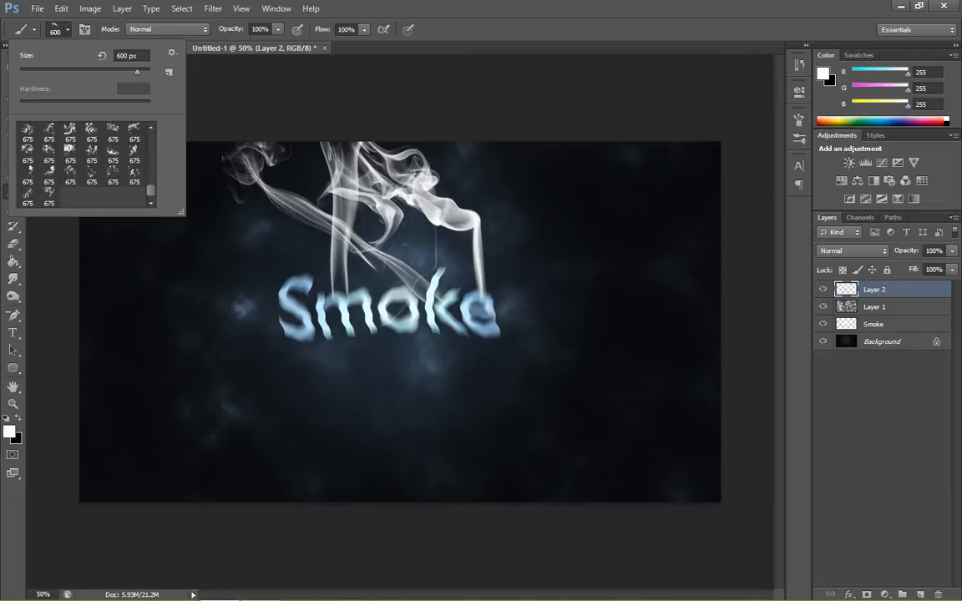
scroll(83, 165, up, 3)
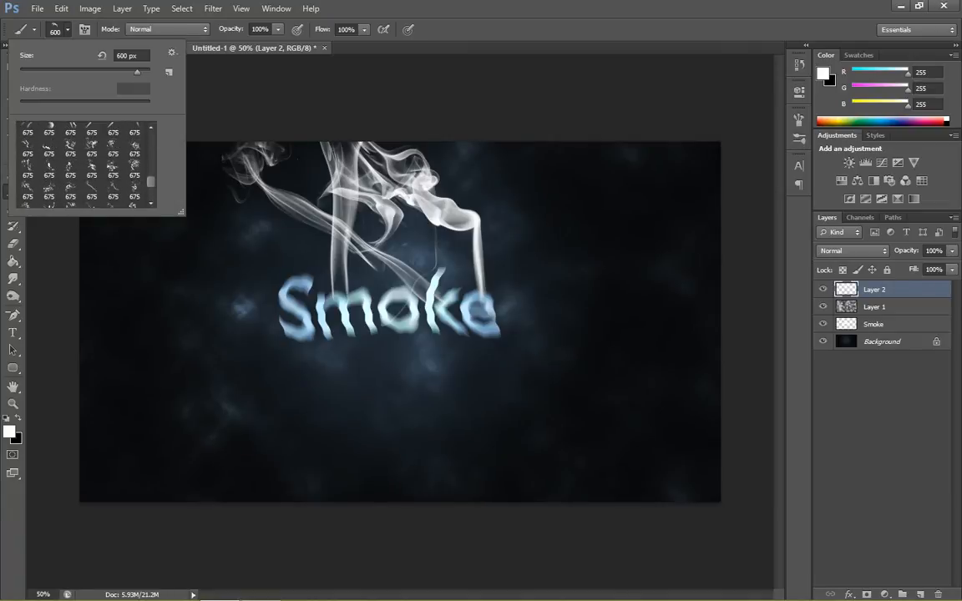
scroll(84, 164, up, 1)
scroll(84, 165, up, 1)
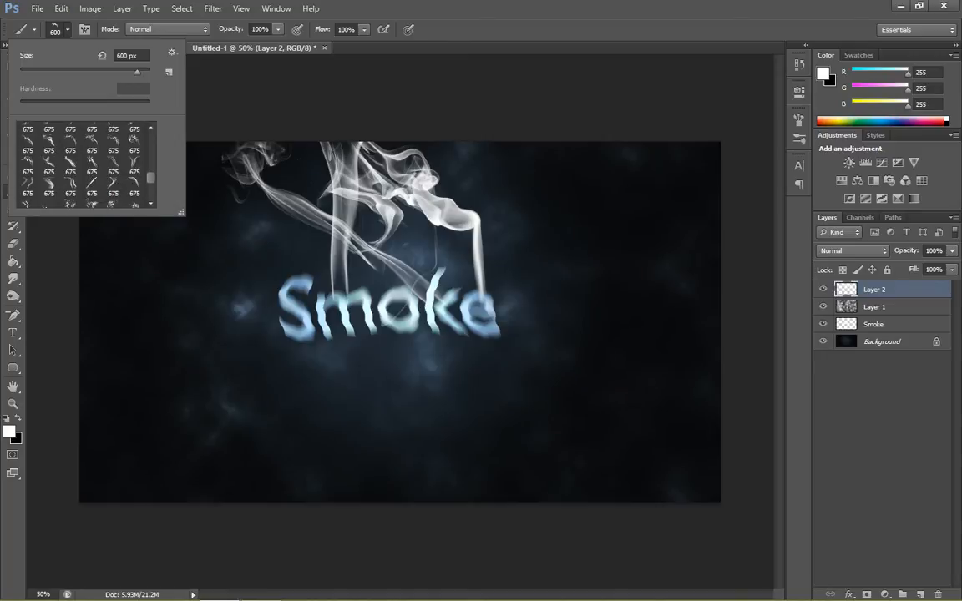
scroll(83, 164, up, 4)
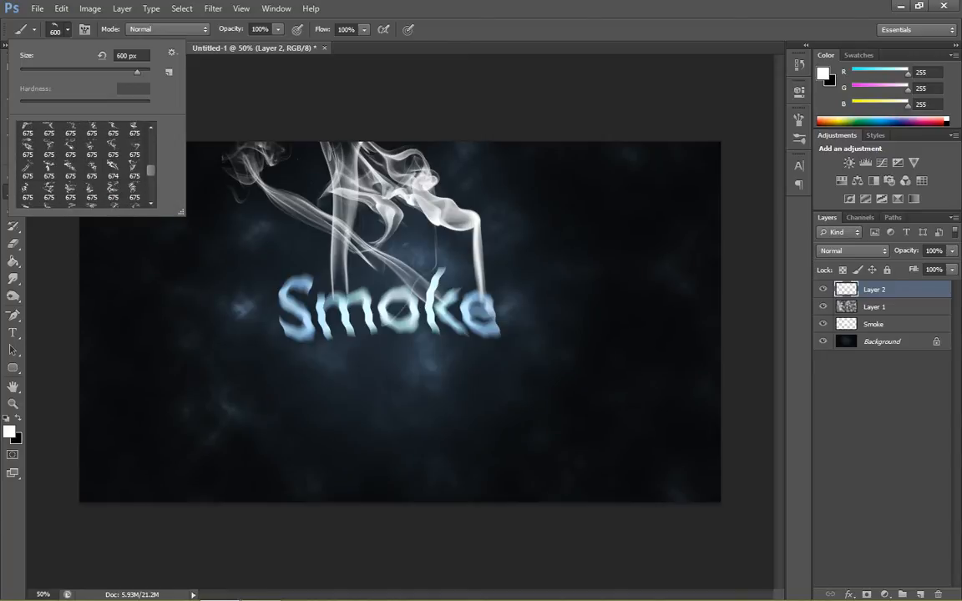
scroll(84, 164, up, 5)
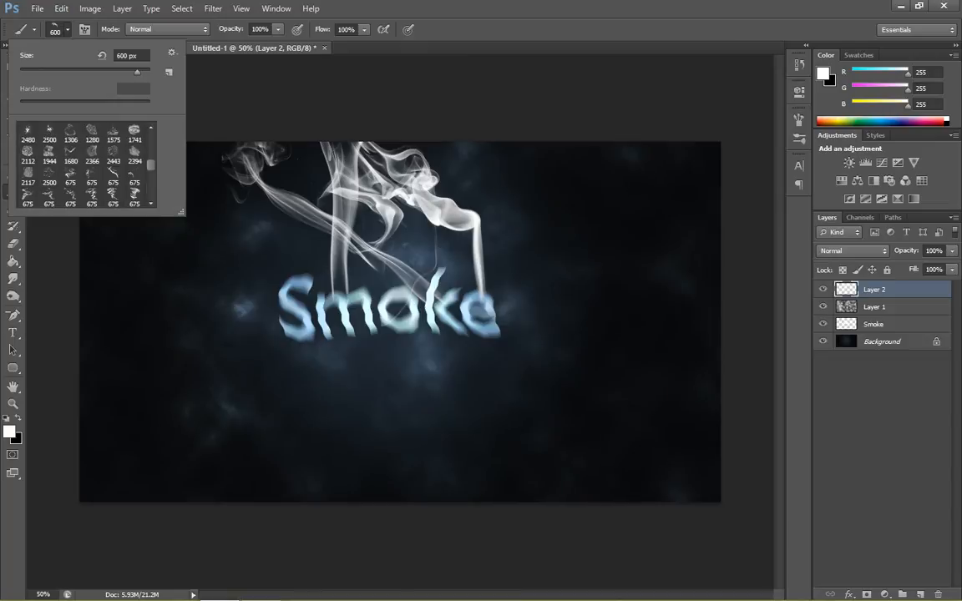
scroll(84, 165, down, 6)
scroll(83, 164, down, 1)
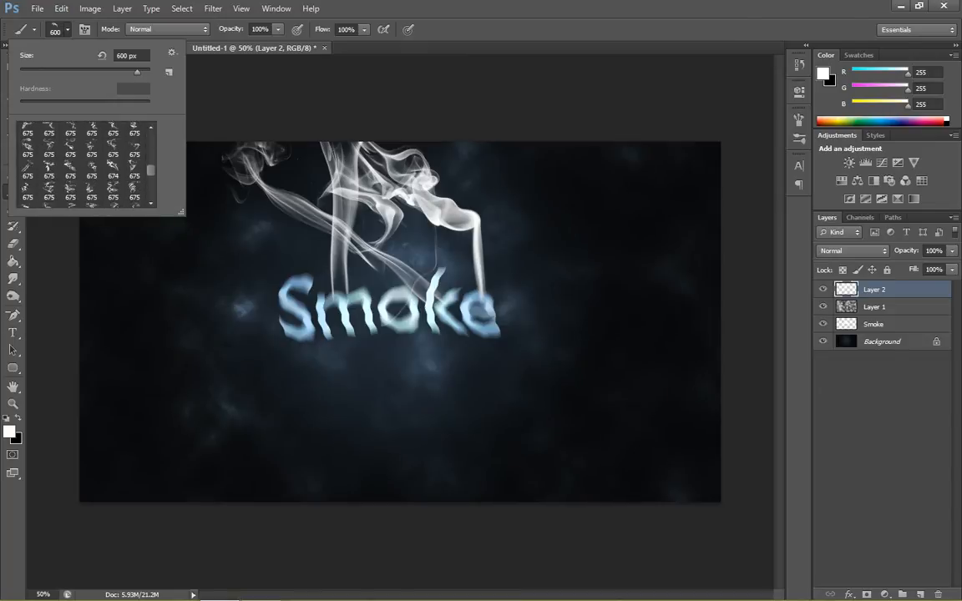
click(27, 169)
click(542, 174)
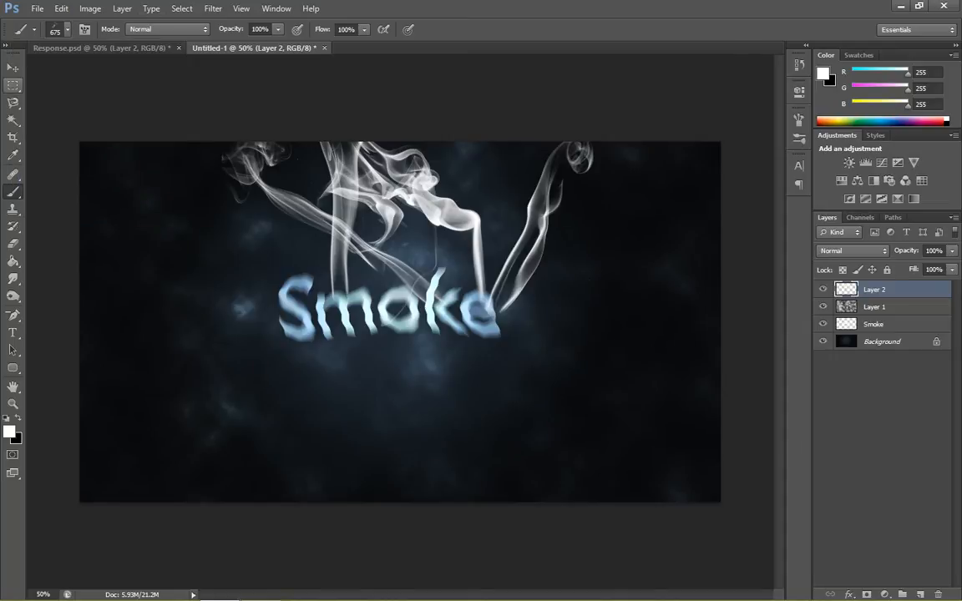
- Set the opacity of Layer 2, which holds the smoke wisps, to 65%
key(v)
click(882, 401)
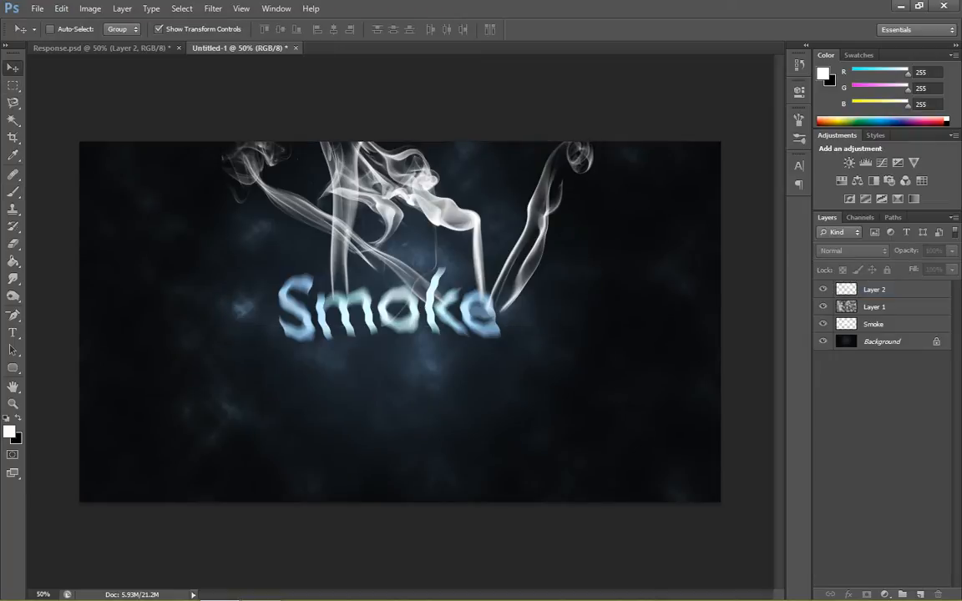
click(874, 289)
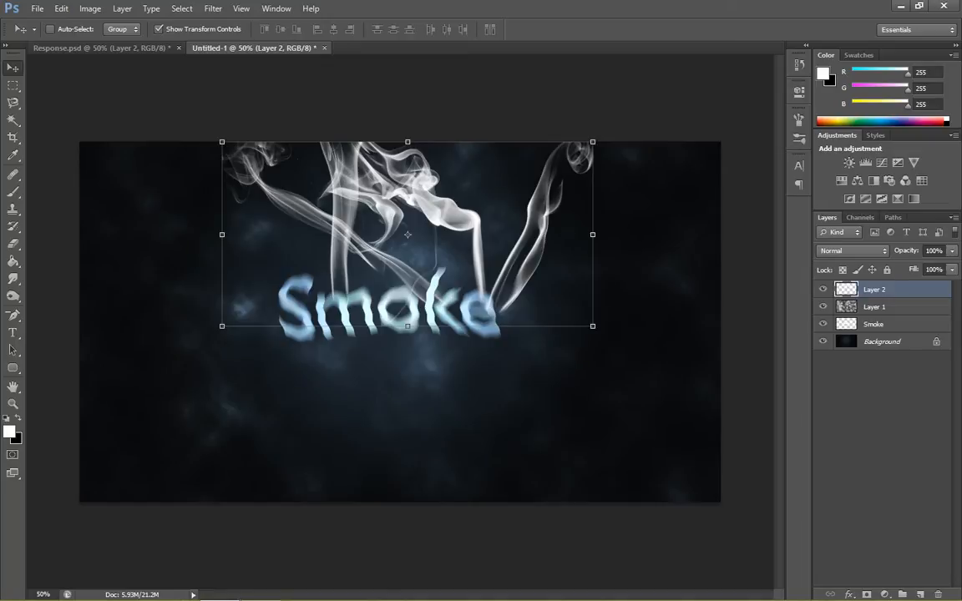
click(951, 251)
click(942, 251)
double_click(933, 251)
click(885, 417)
click(885, 290)
text(65)
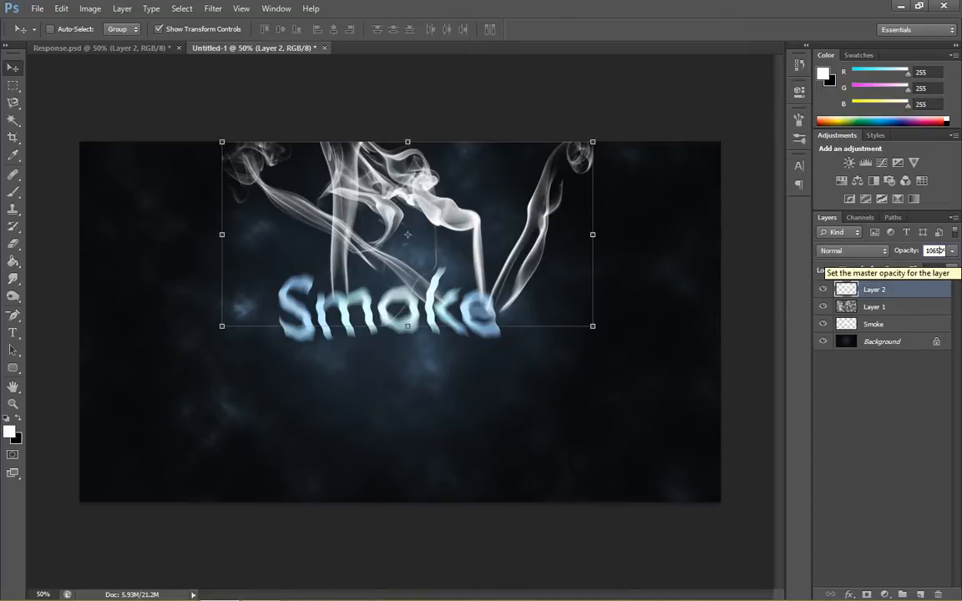
drag(924, 250, 946, 250)
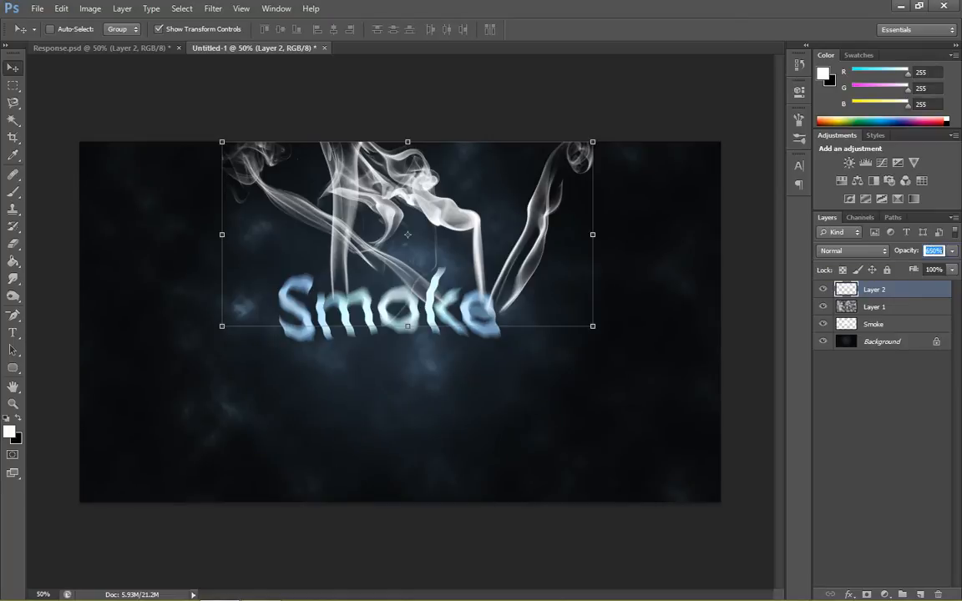
text(65)
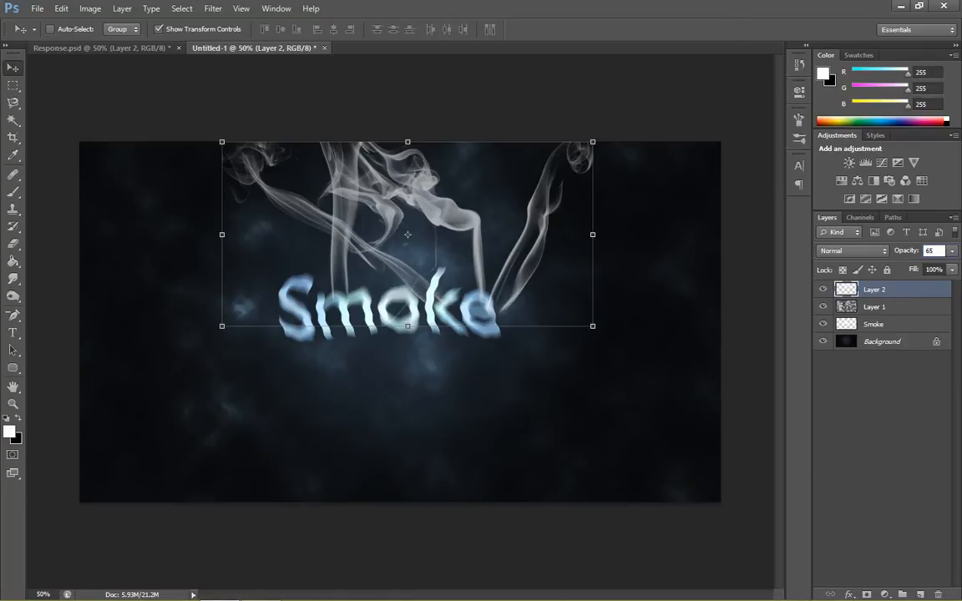
click(887, 401)
- Try Layer 2's fill at 86% and return it to 100%
click(893, 289)
click(950, 270)
drag(951, 285, 936, 284)
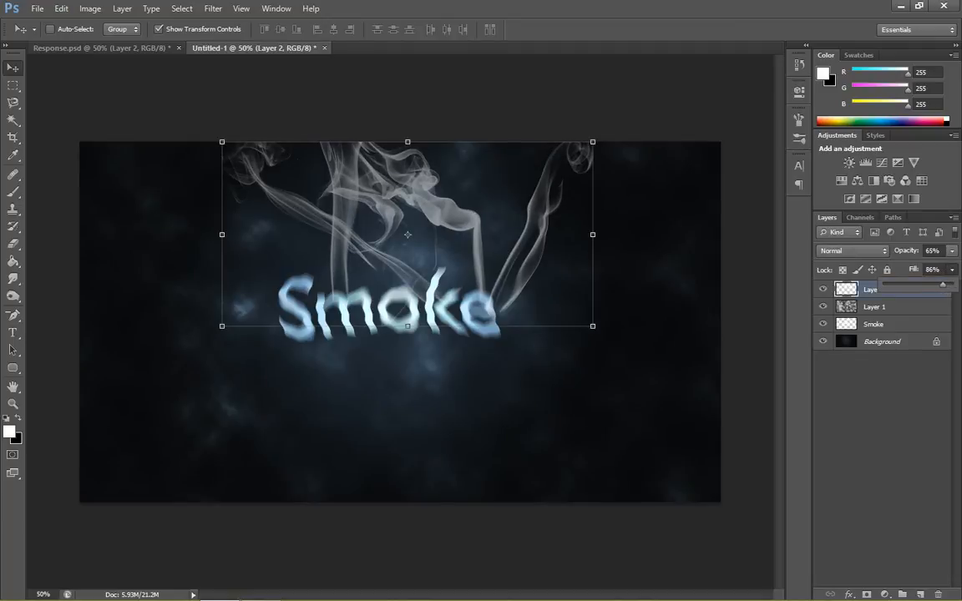
drag(937, 284, 951, 285)
- Set Layer 2's blend mode to Color Dodge and raise its opacity to 80%
click(852, 251)
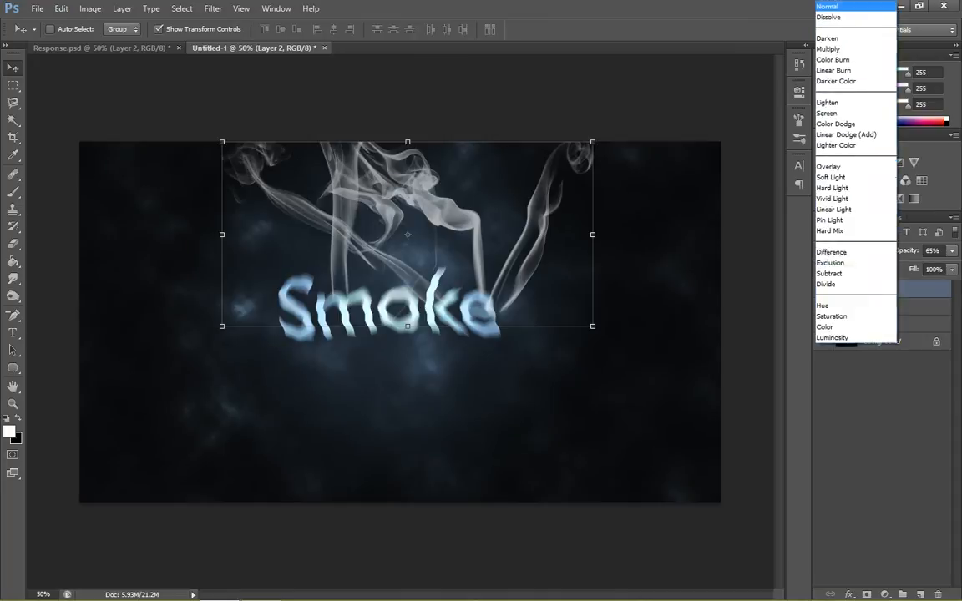
click(845, 123)
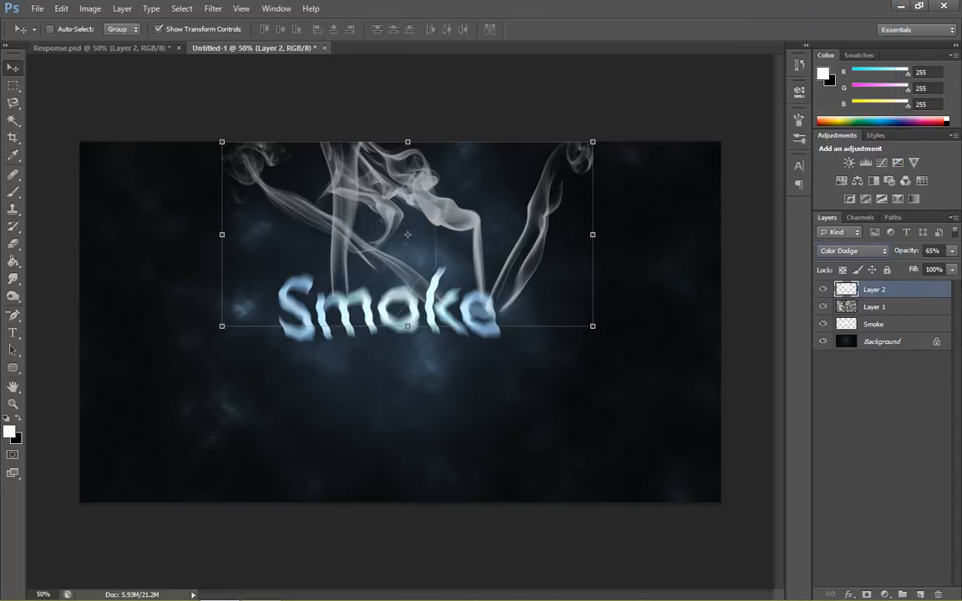
click(952, 251)
drag(931, 266, 941, 266)
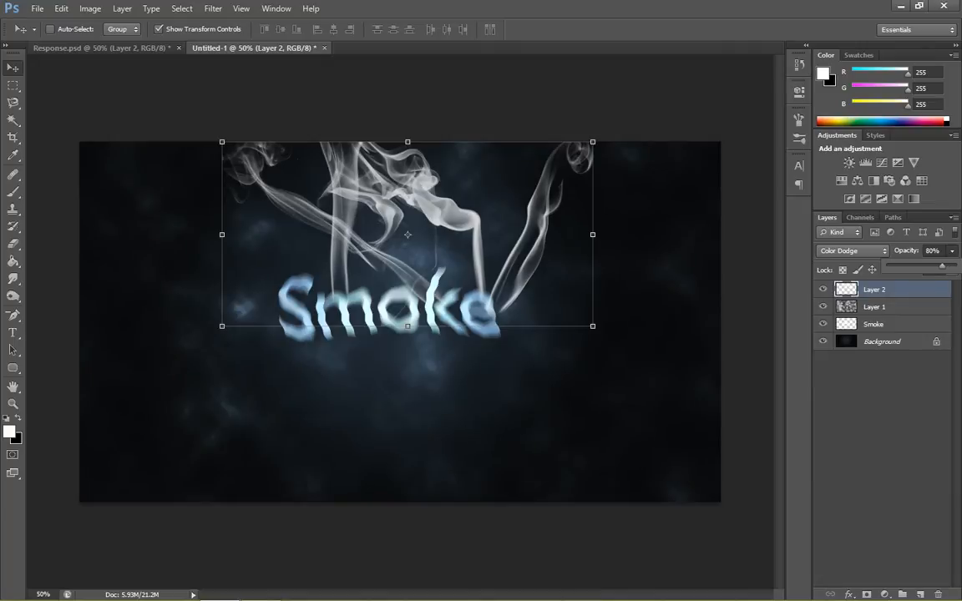
click(882, 401)
click(881, 401)
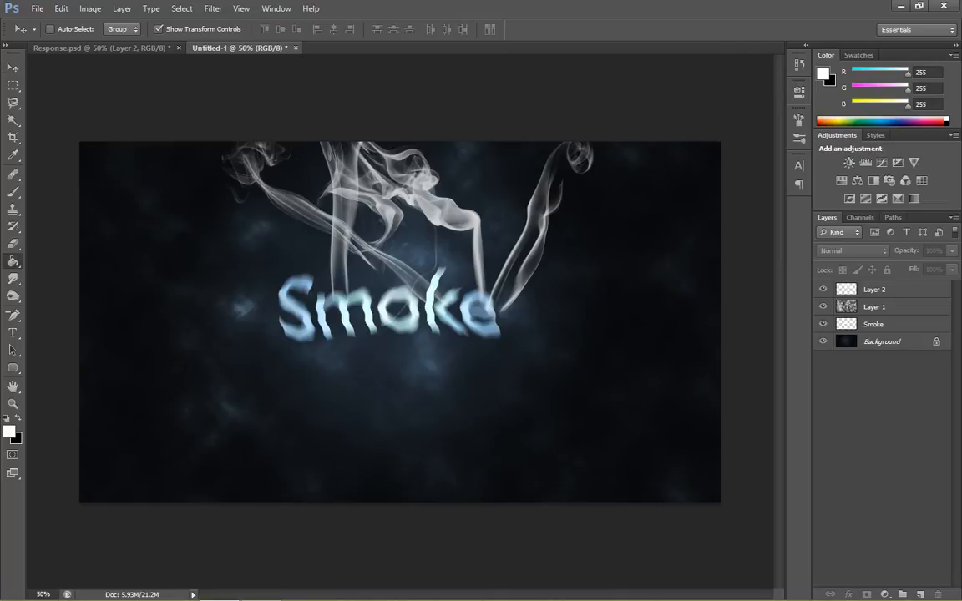
- Switch to the Blur tool and make Layer 2 the active layer for softening the smoke wisps
click(13, 260)
click(12, 278)
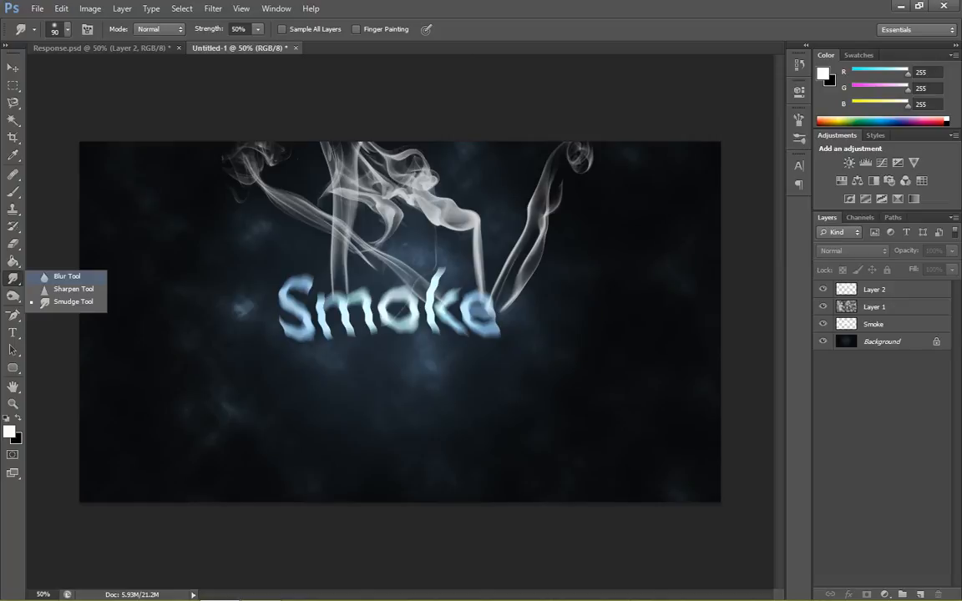
click(66, 276)
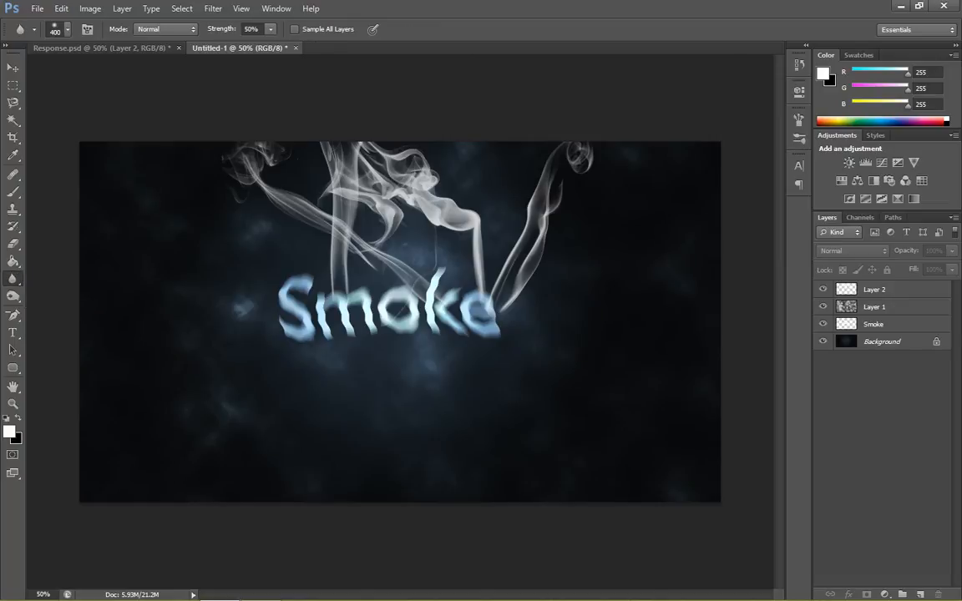
click(886, 290)
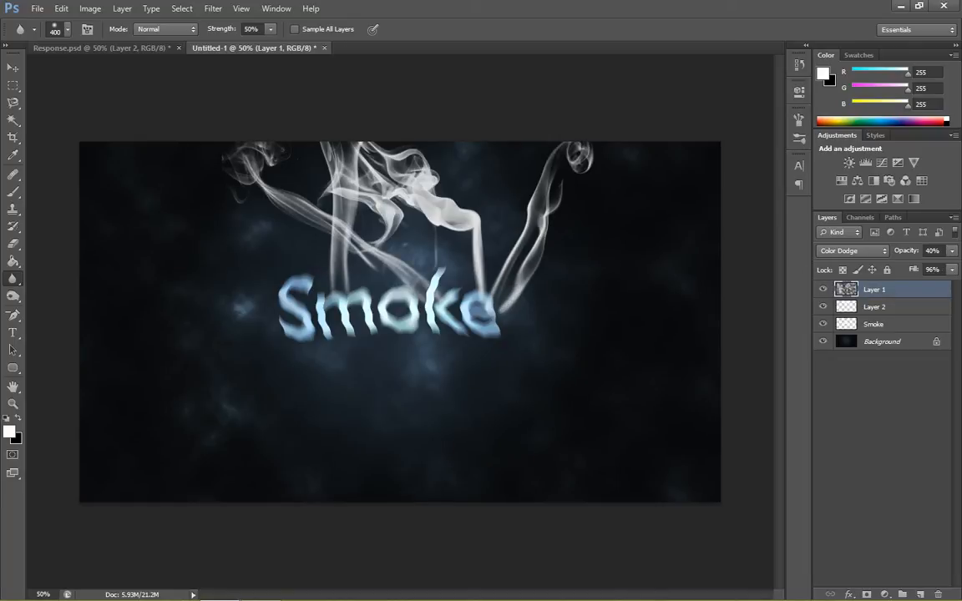
- Move Layer 2 below the Smoke layer, leaving its name and layer style settings as they are
double_click(875, 307)
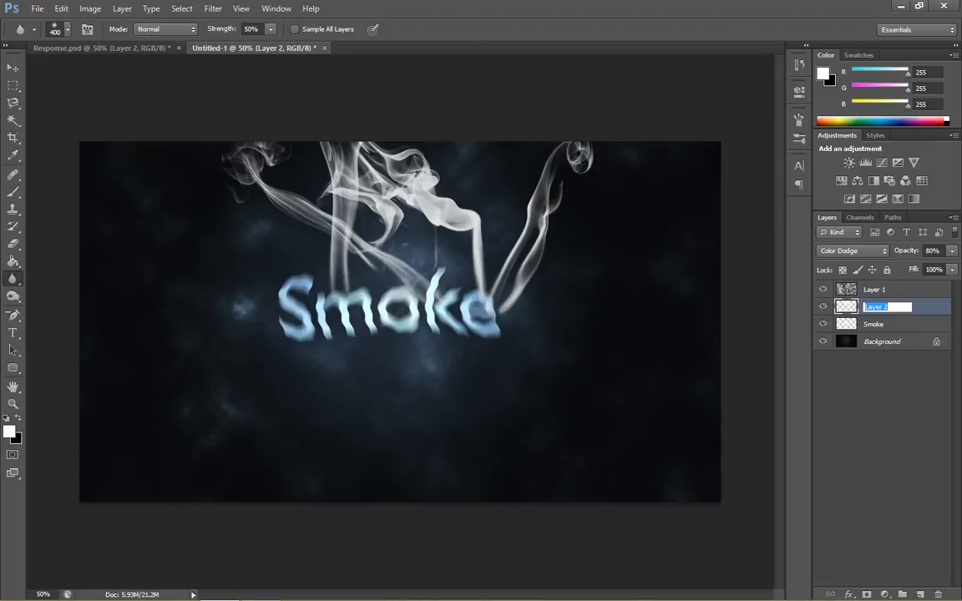
double_click(922, 307)
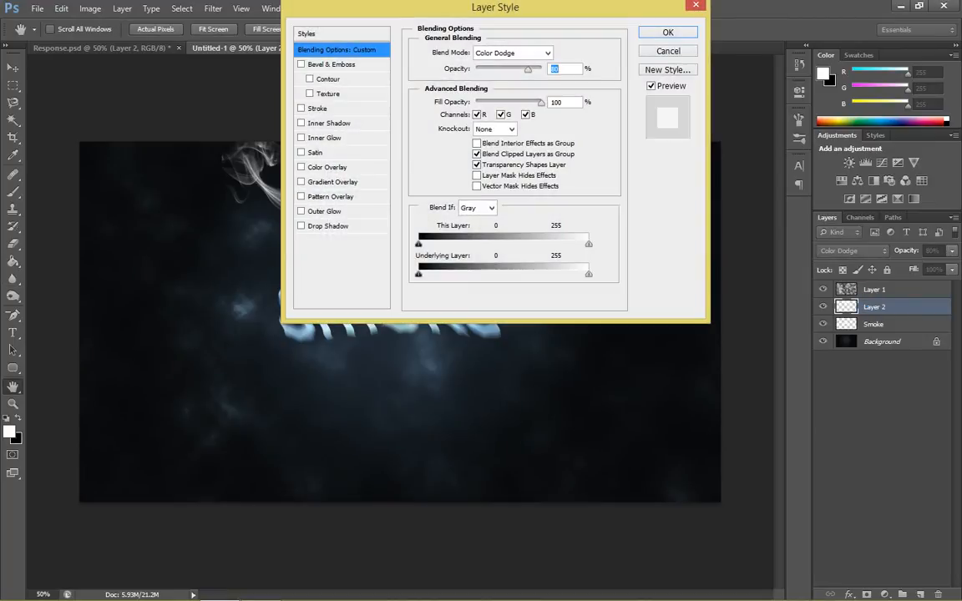
key(Return)
key(ctrl+bracketleft)
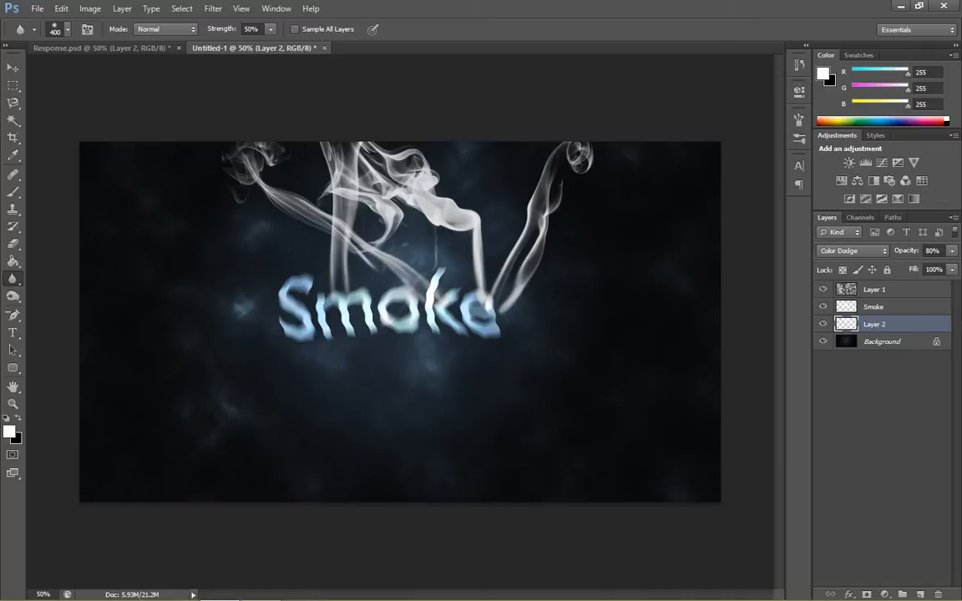
- Set Layer 2's blend mode to Overlay and its opacity to 100%
click(852, 251)
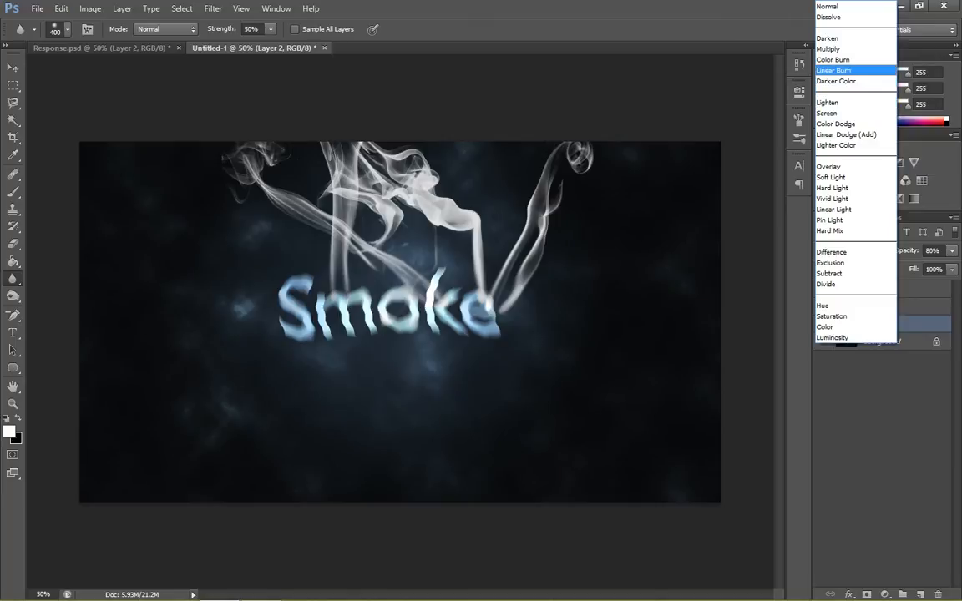
click(828, 167)
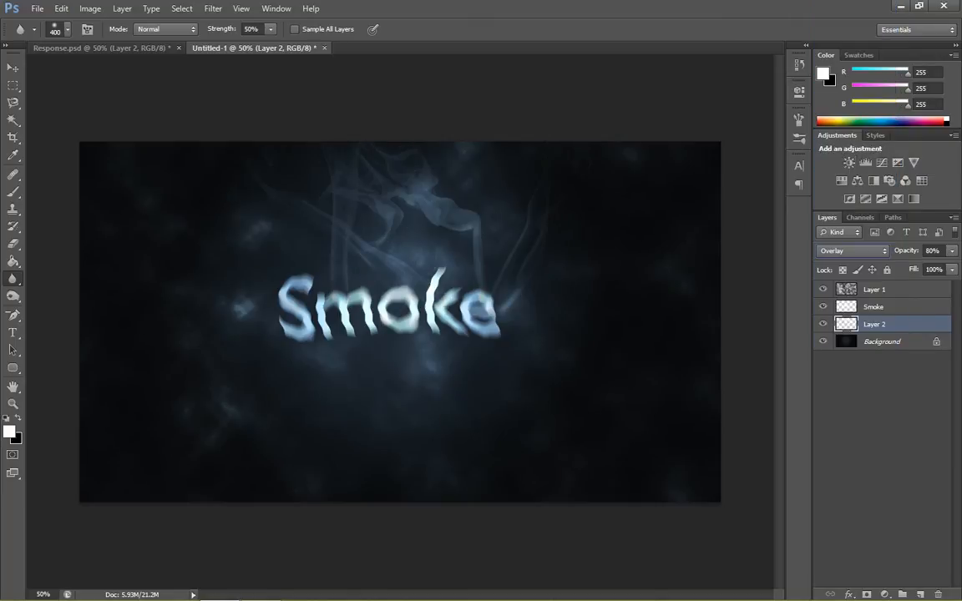
drag(943, 266, 956, 266)
click(885, 401)
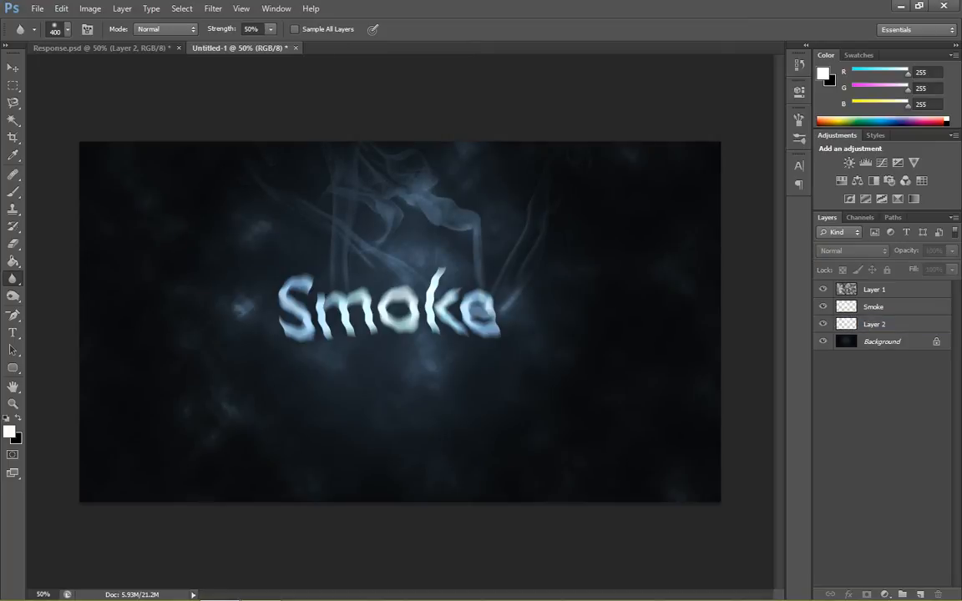
- Check the blend mode settings of Layer 1 and the Smoke layer
click(885, 289)
click(864, 251)
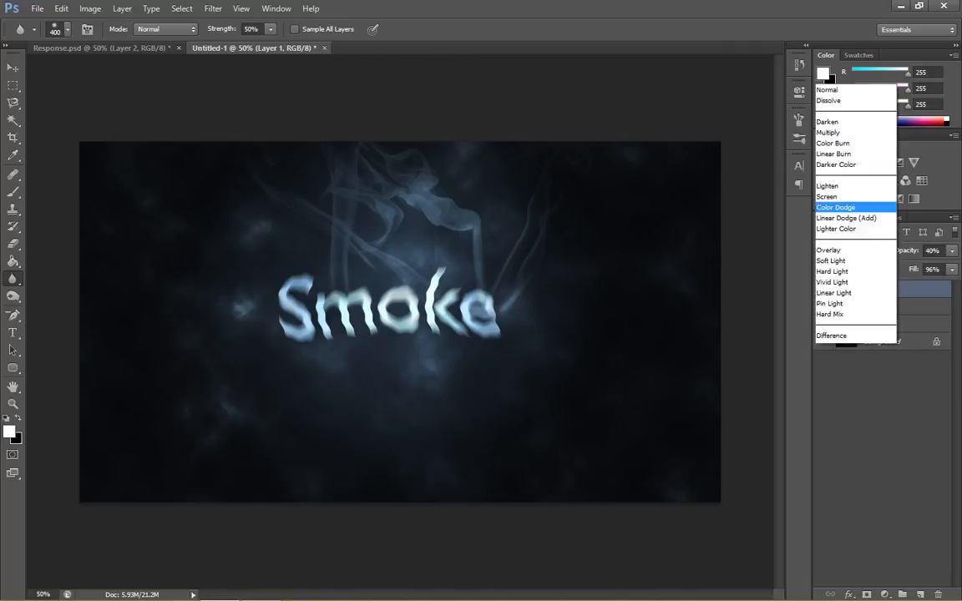
key(Escape)
click(884, 307)
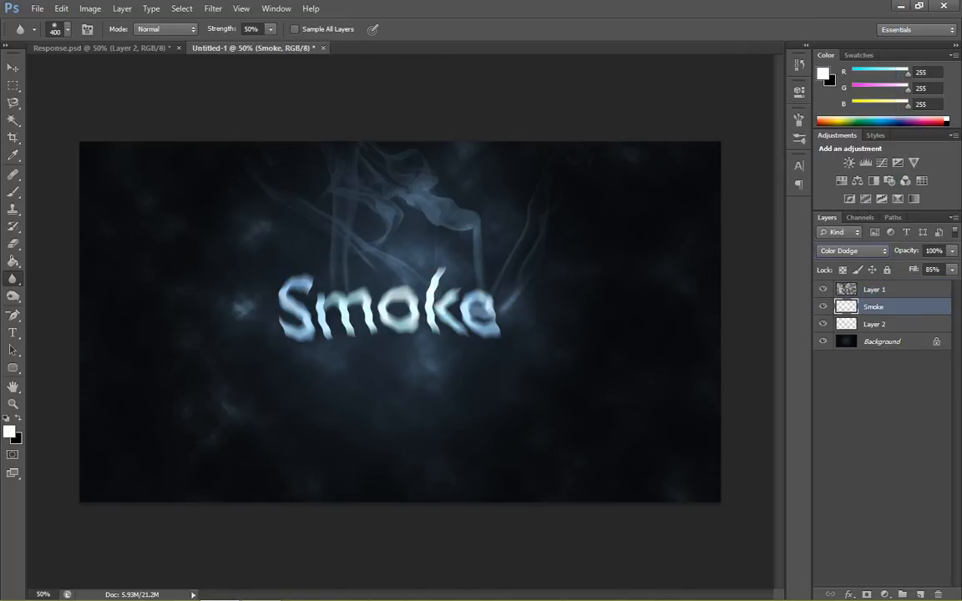
- Try several blend modes on Layer 2, from Linear Burn to Hard Light, and set it to Soft Light
click(884, 323)
click(859, 251)
click(835, 6)
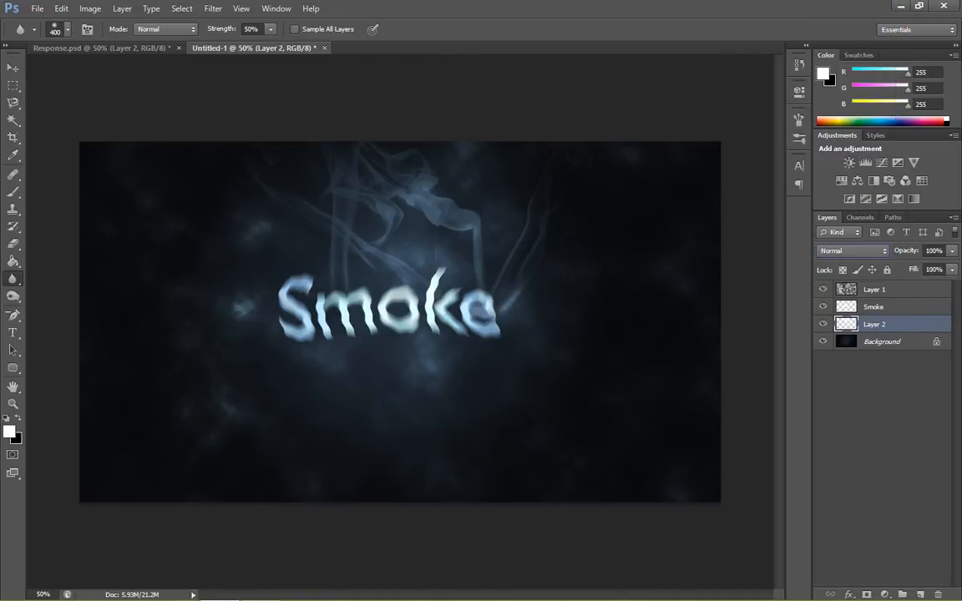
key(Down)
key(Down)
key(Down)
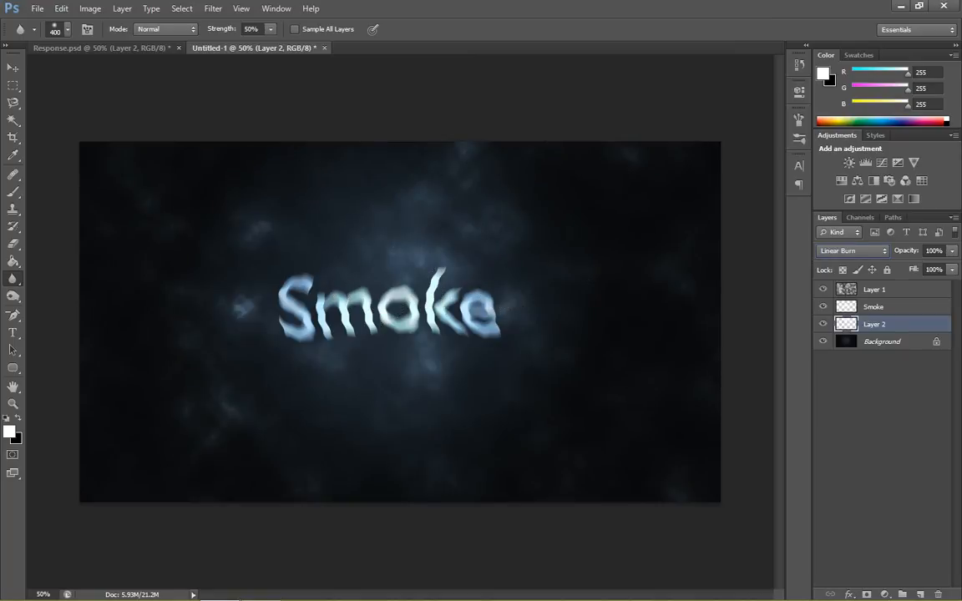
key(Down)
key(Down)
key(Down)
key(Down)
key(Down)
key(Down)
key(Down)
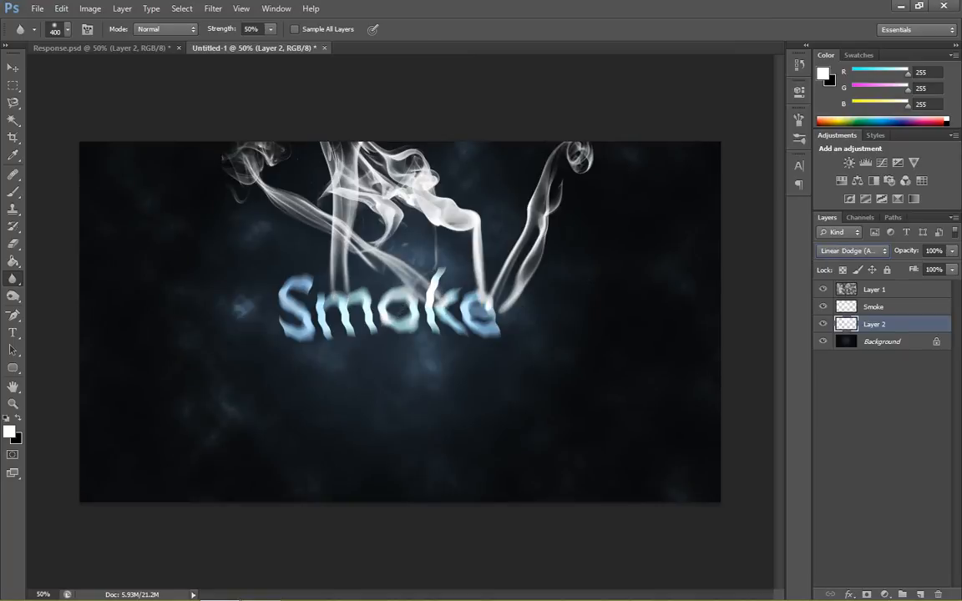
key(Down)
key(Down)
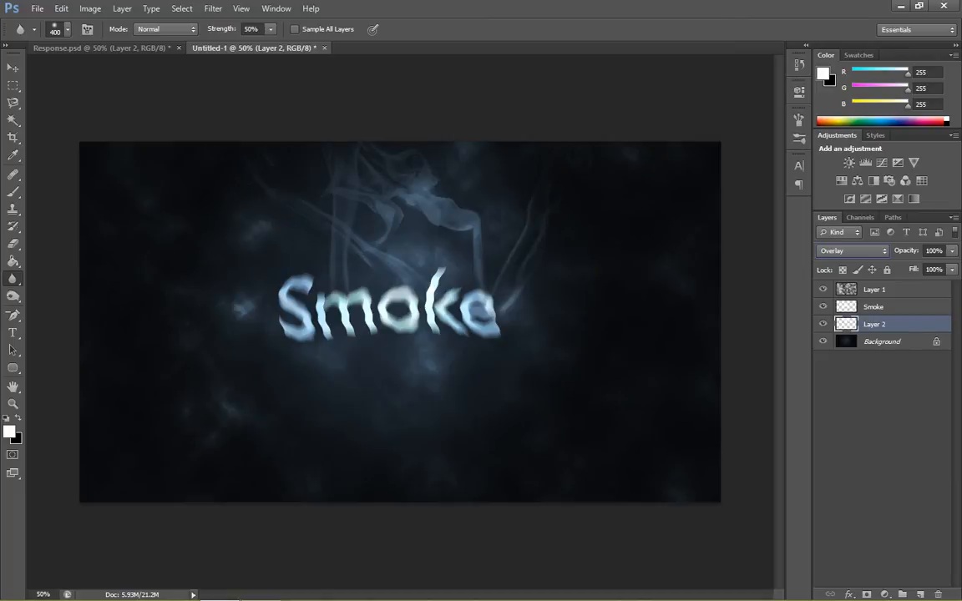
key(Down)
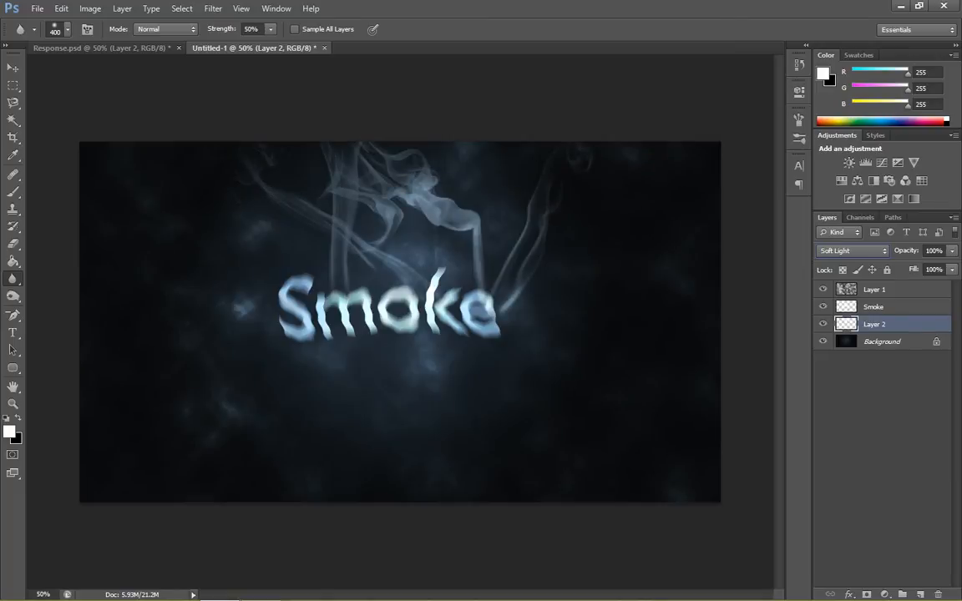
key(Down)
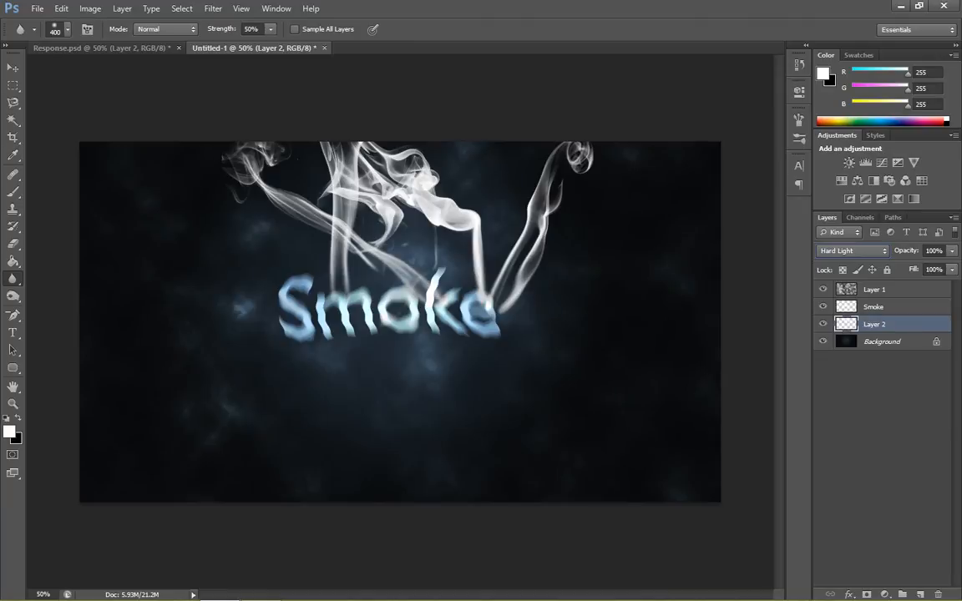
key(Up)
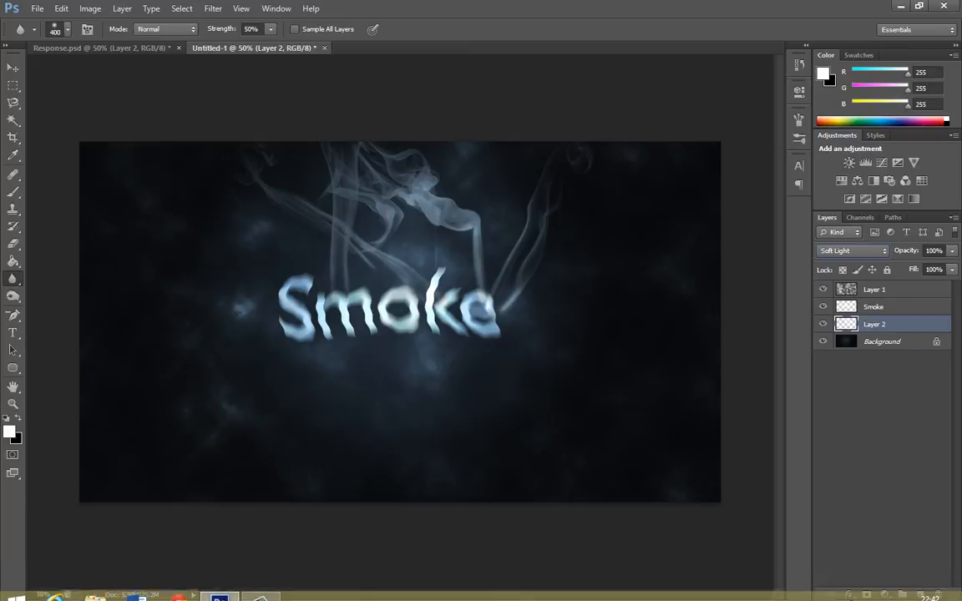
- Add a new layer directly above the Background and fill it with black using the Paint Bucket tool
click(883, 342)
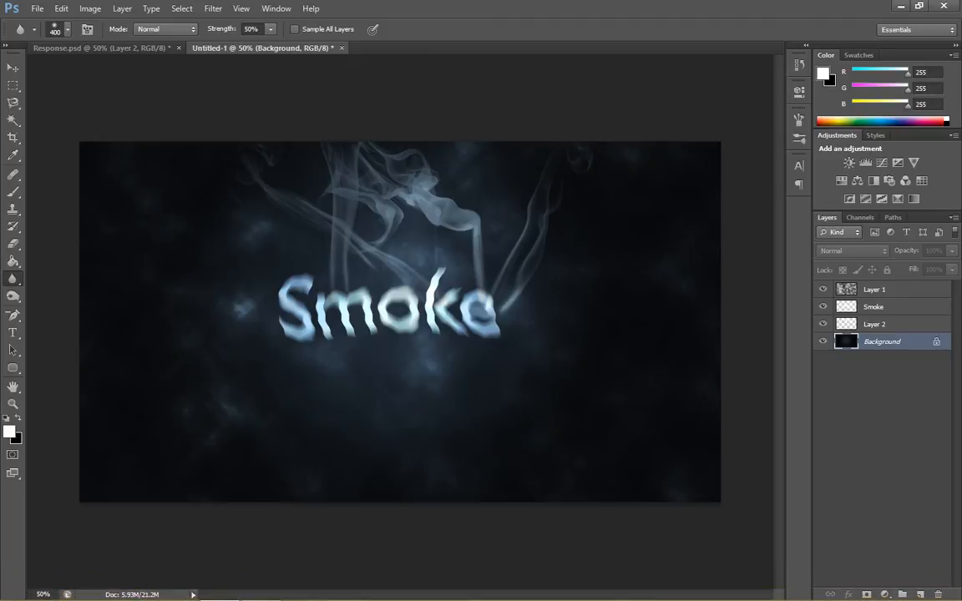
click(920, 595)
click(213, 8)
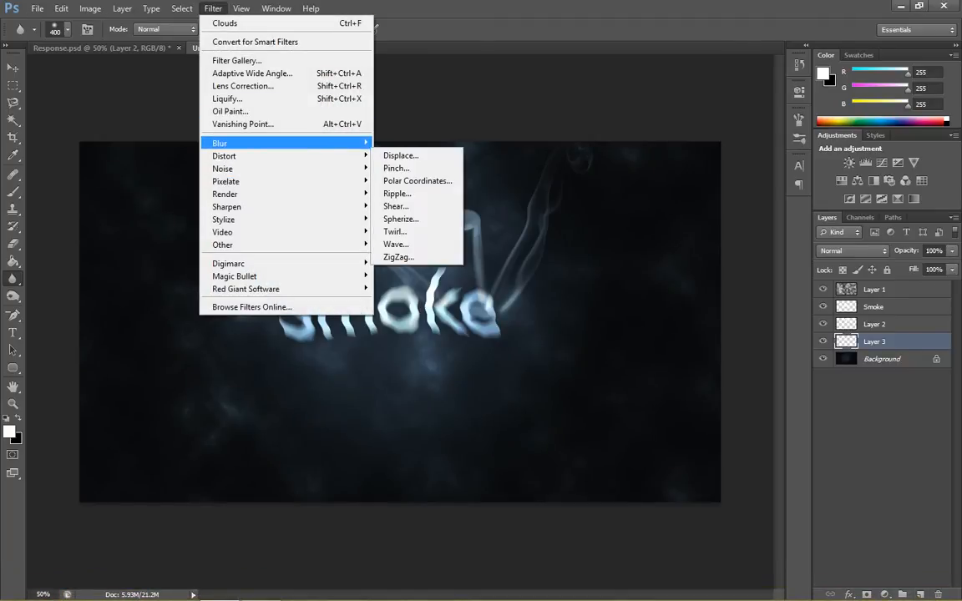
mouse_move(251, 142)
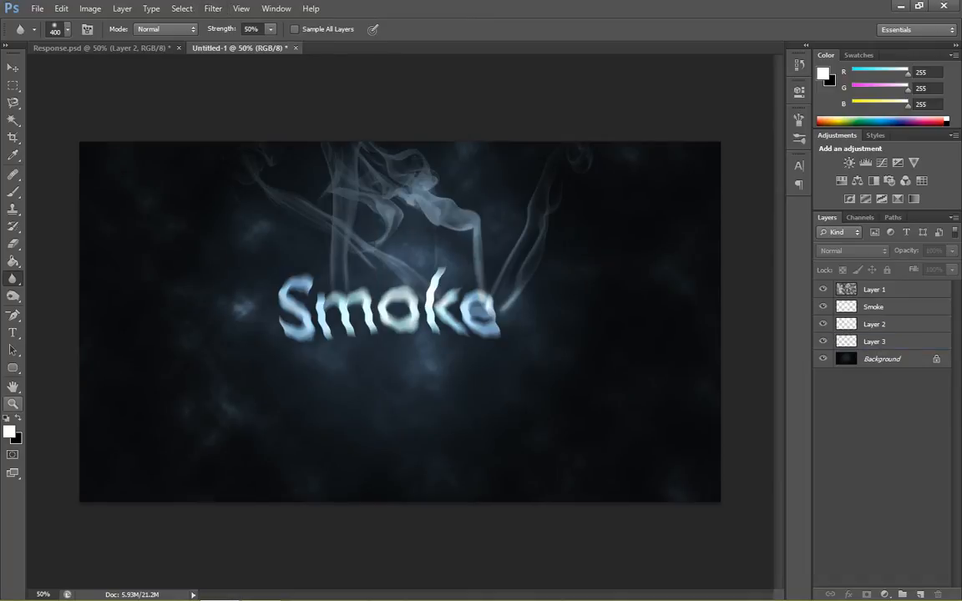
key(x)
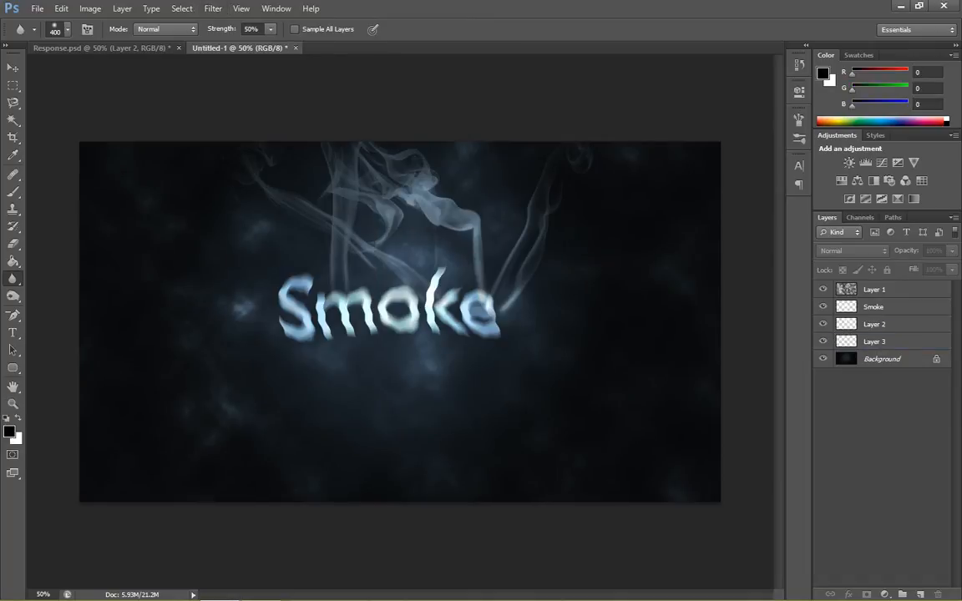
key(g)
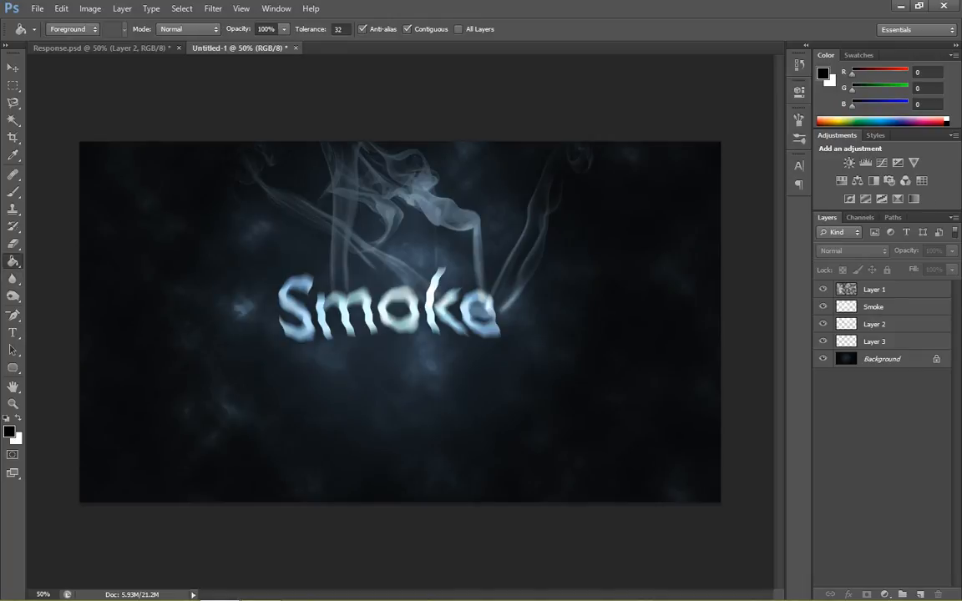
click(874, 341)
click(434, 288)
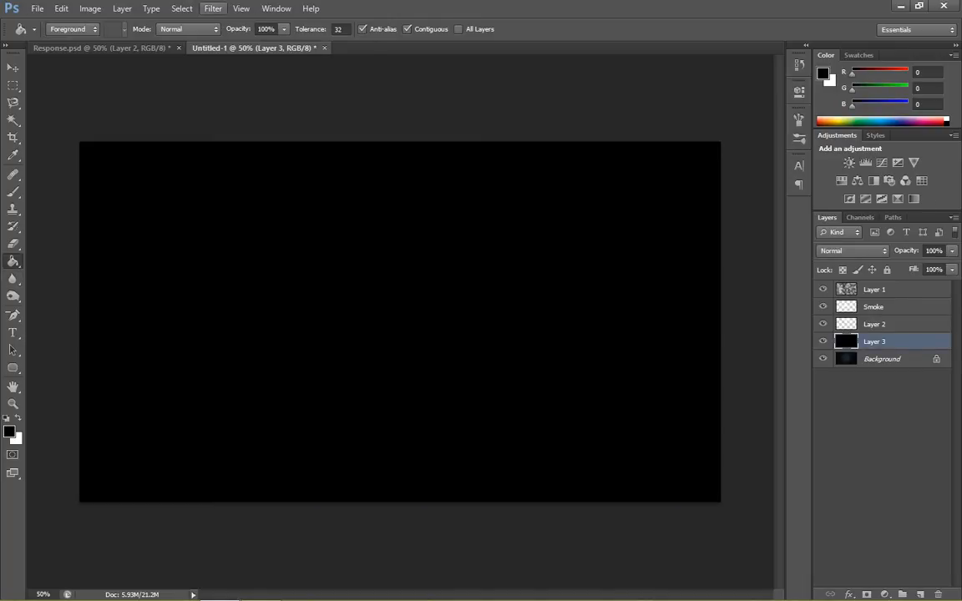
- Apply the Texturizer filter to Layer 3 with Canvas texture, 100% scaling, relief 4 and light from Top
click(213, 9)
click(251, 58)
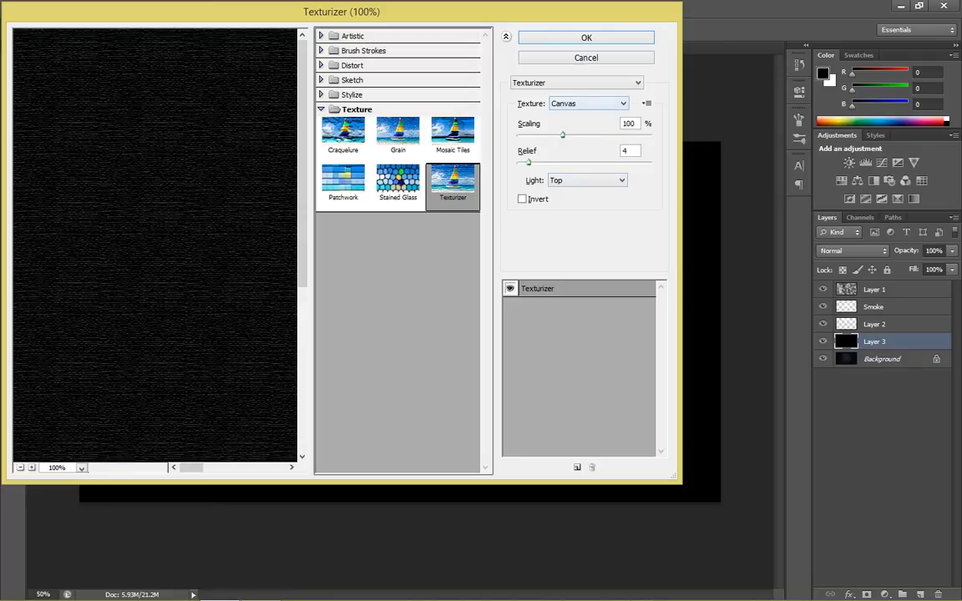
click(586, 38)
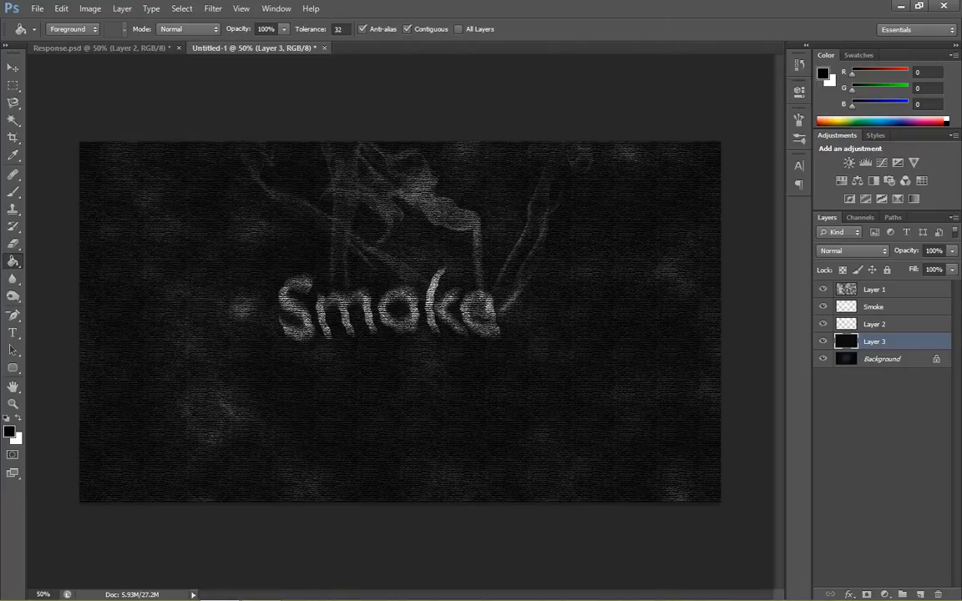
- Lower the opacity of the textured Layer 3 to slightly below 32%
click(951, 251)
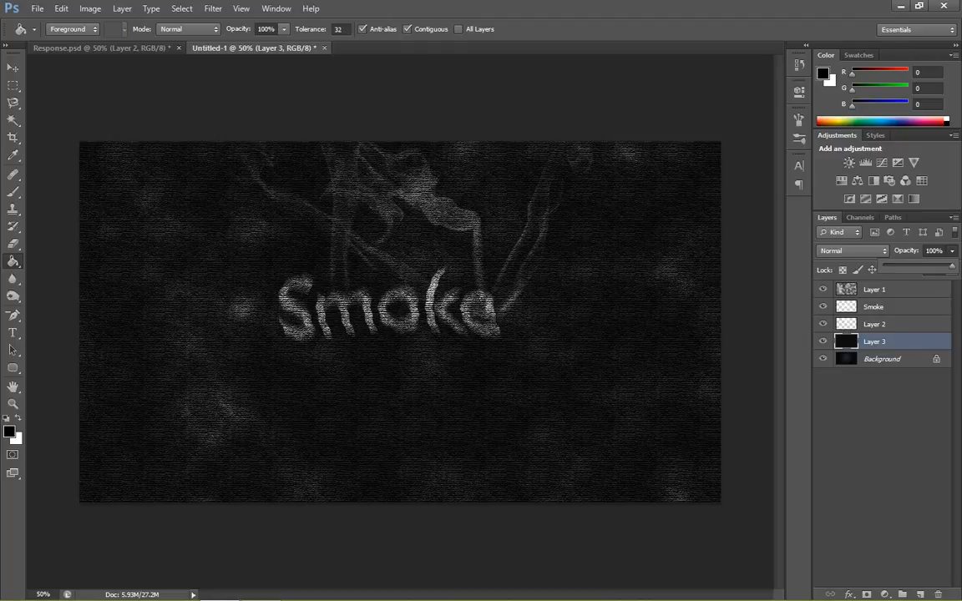
drag(952, 266, 906, 266)
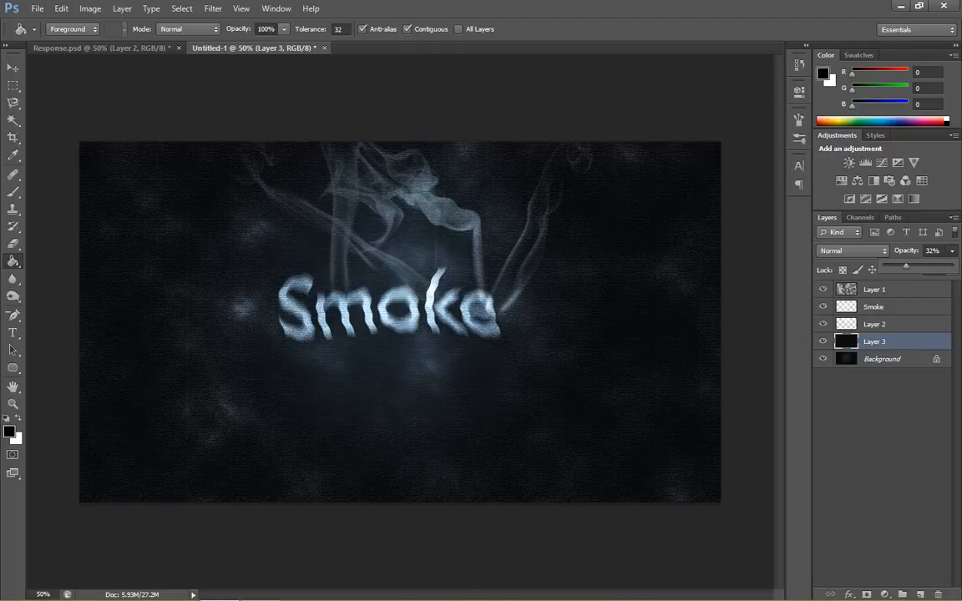
drag(906, 266, 900, 266)
click(881, 442)
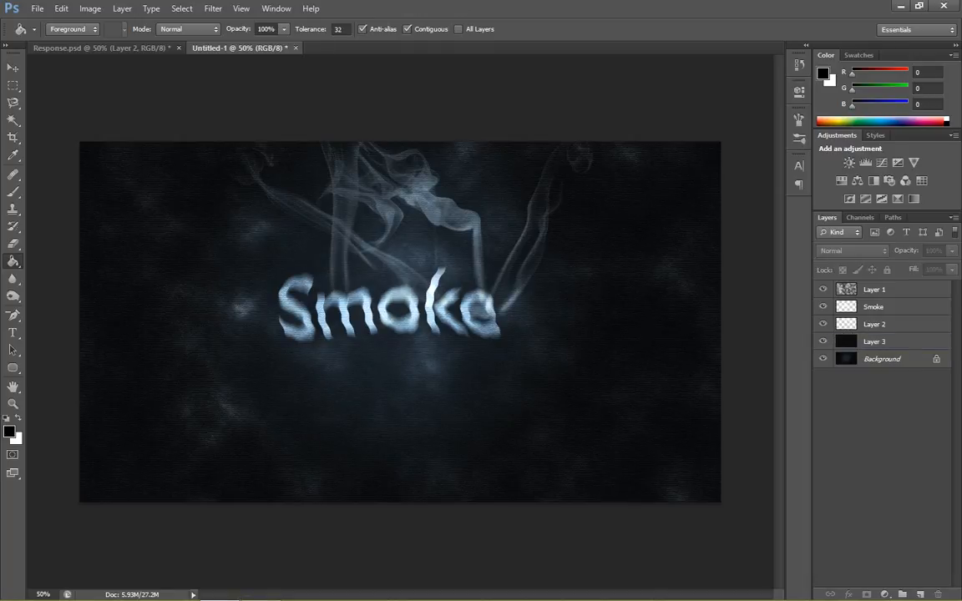
- Set Layer 2's blend mode to Color Dodge after trying Screen, and lower its opacity to 43%
click(873, 307)
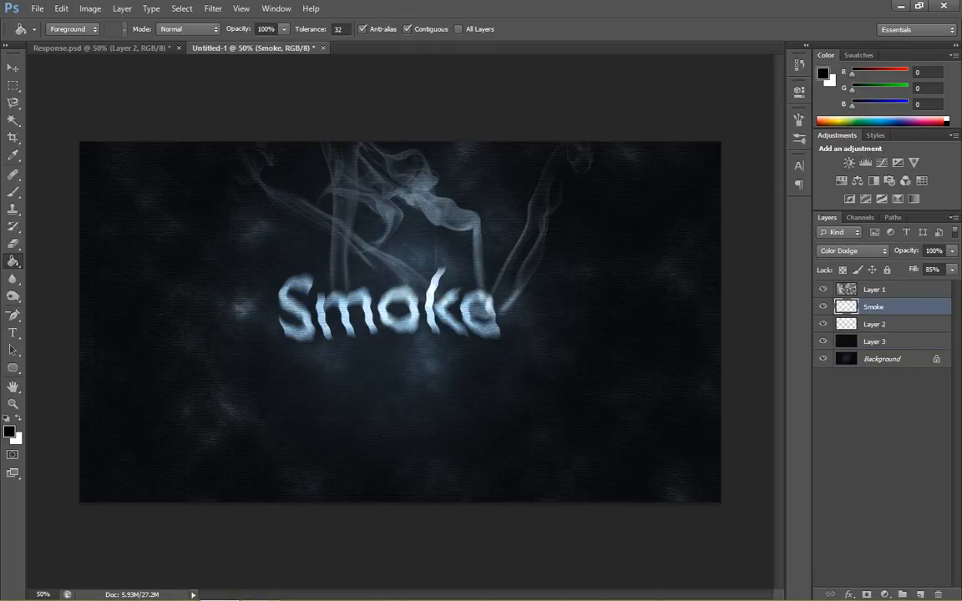
click(874, 324)
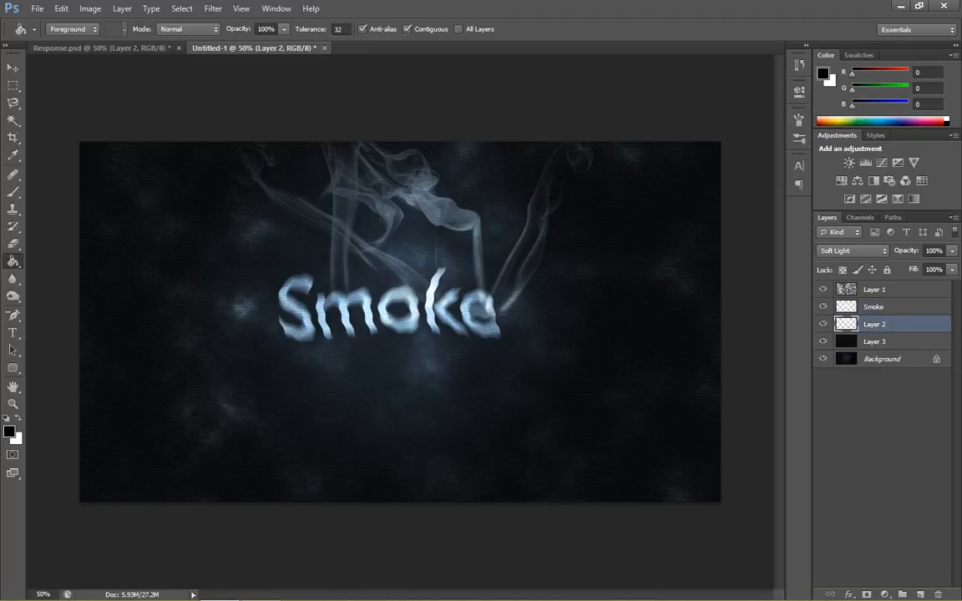
click(853, 251)
click(843, 108)
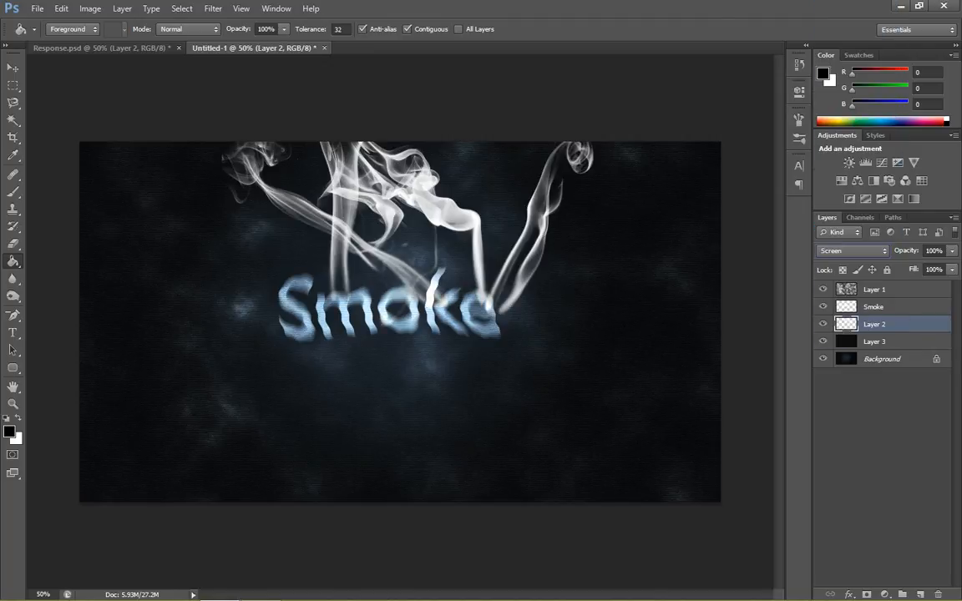
click(852, 250)
click(844, 122)
click(952, 251)
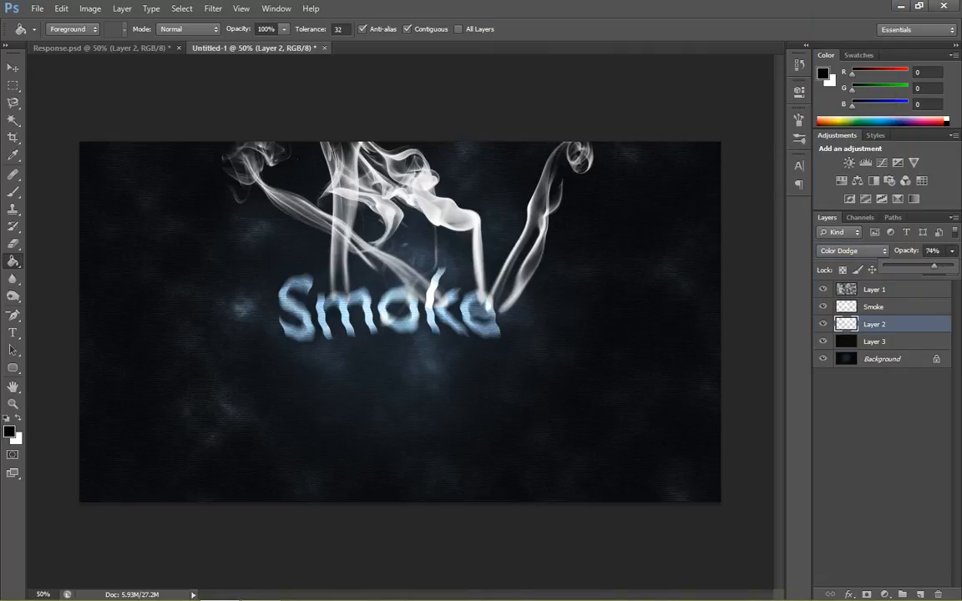
drag(951, 266, 913, 265)
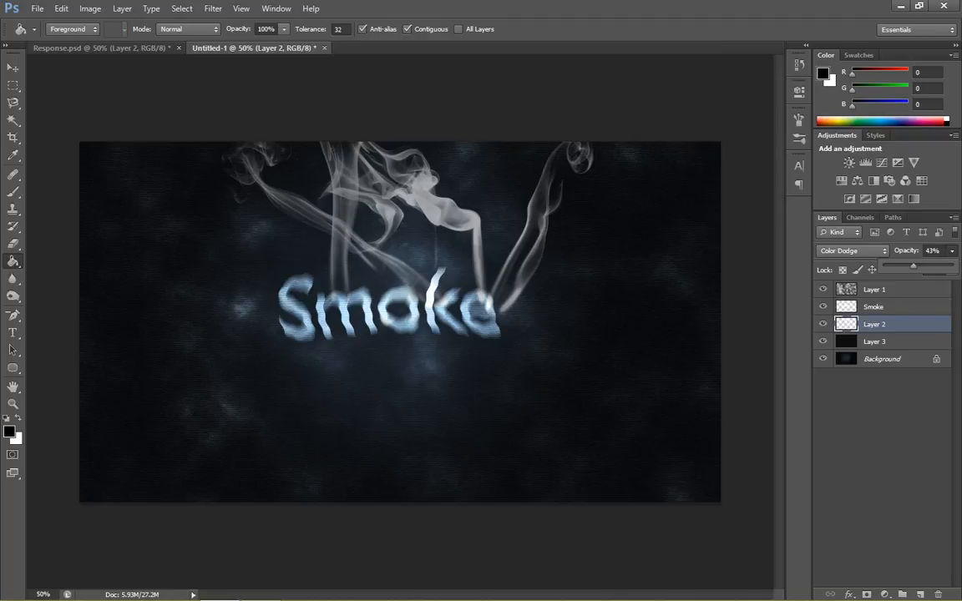
click(881, 426)
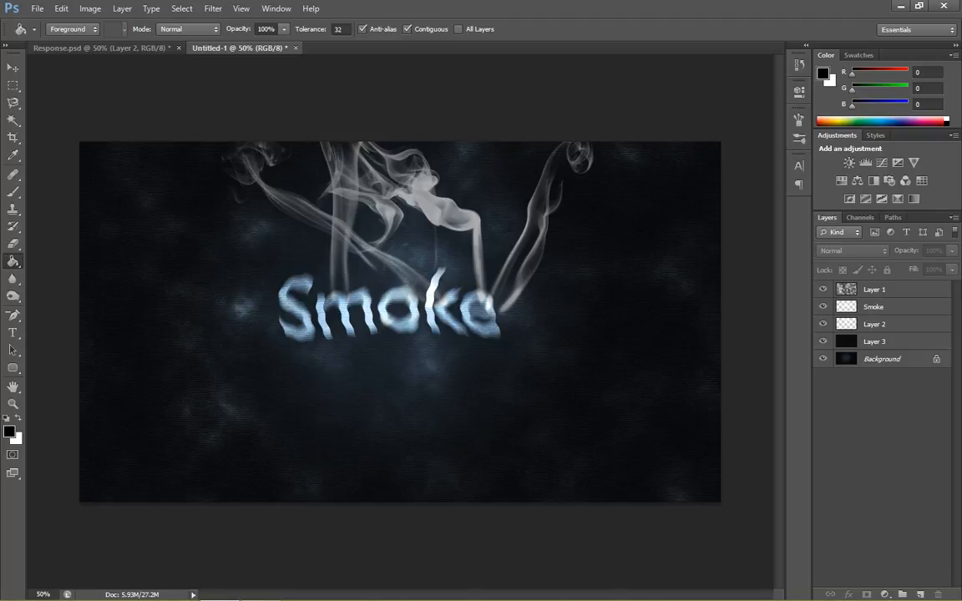
click(37, 9)
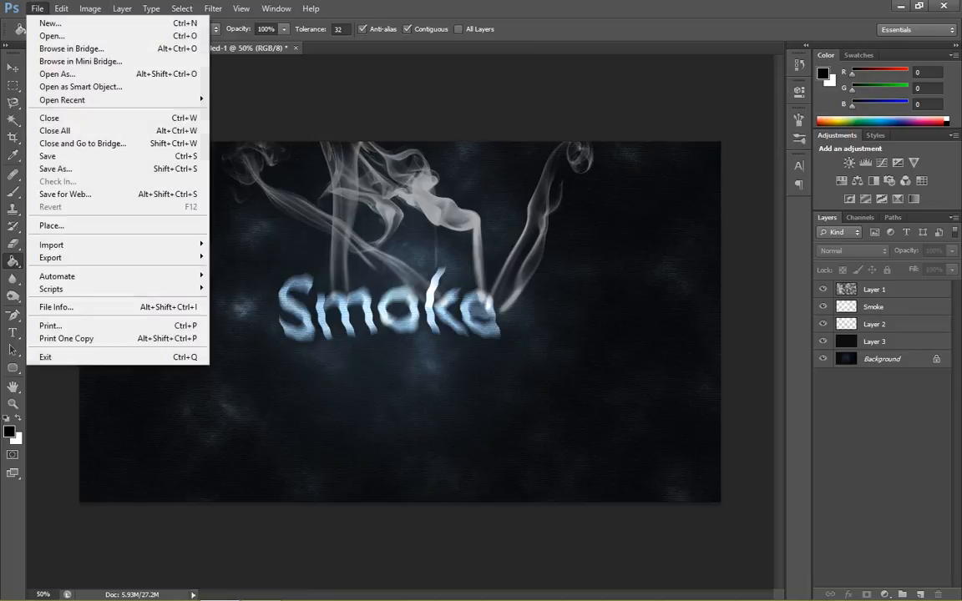
key(Escape)
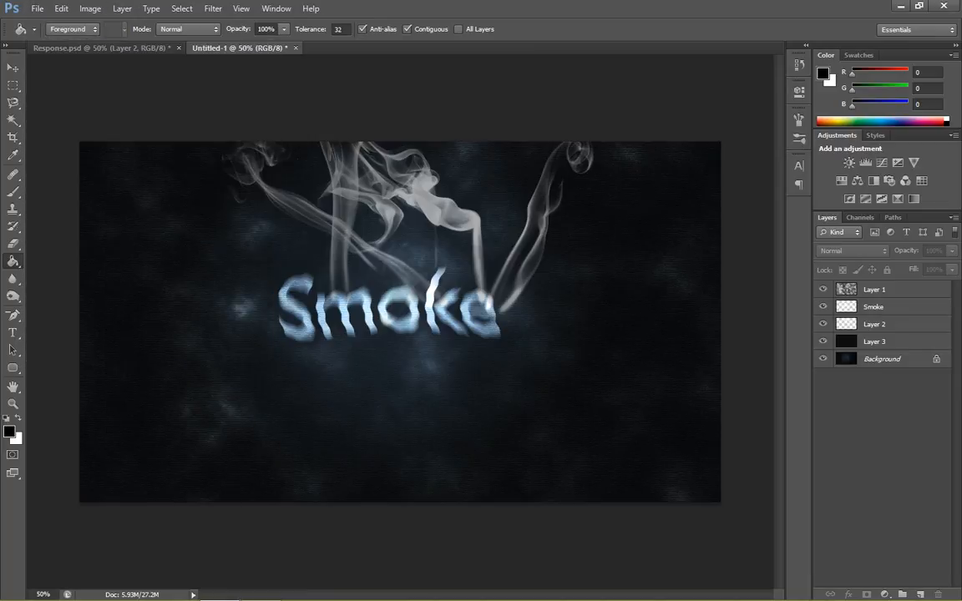